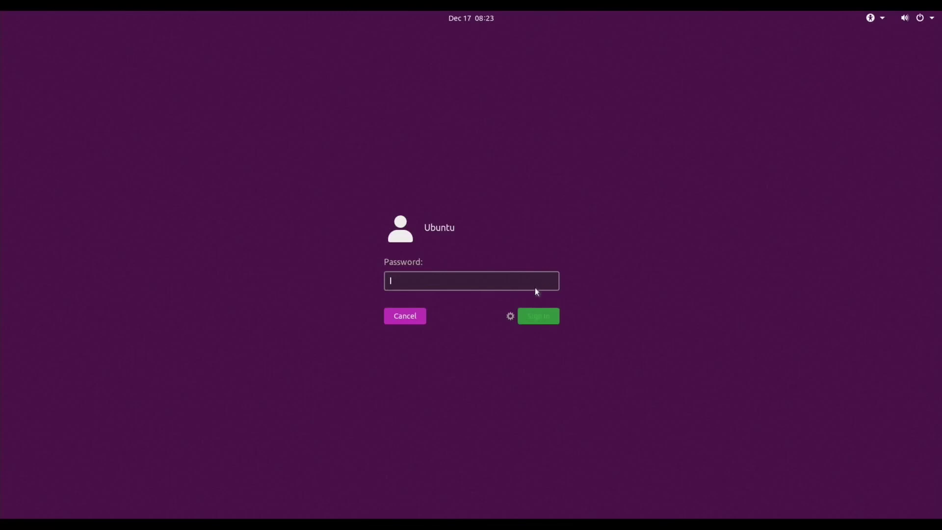
Pick the MATE session from the gear's session list and enter the account password
{"action": "left_click", "coordinate": [510, 319]}
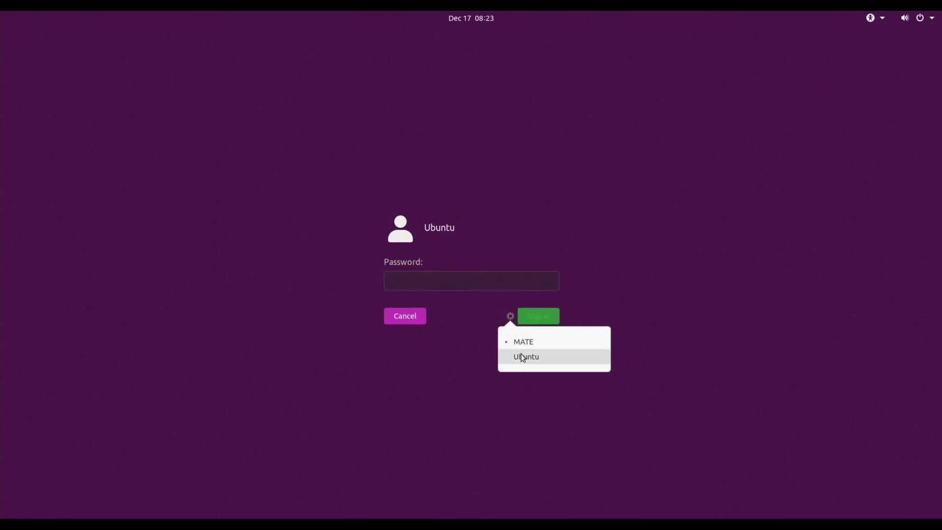
{"action": "left_click", "coordinate": [523, 344]}
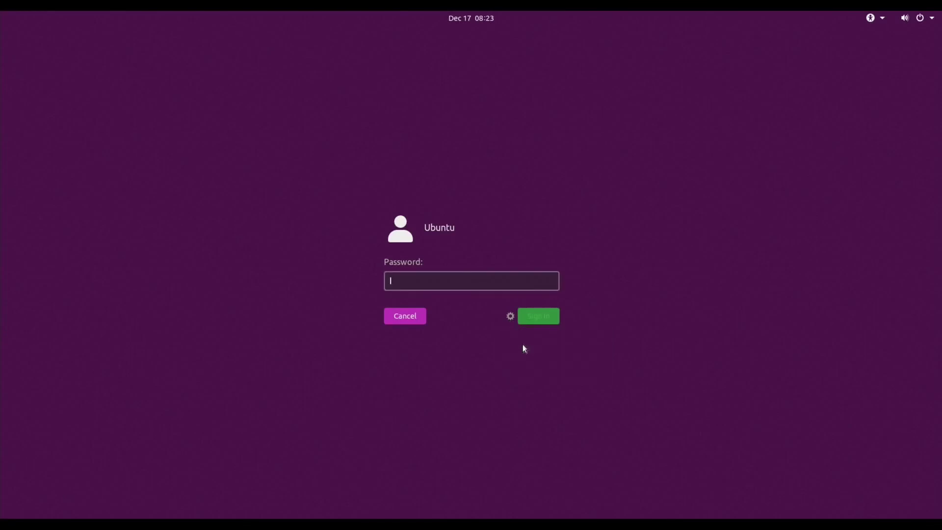
{"action": "type", "text": "****"}
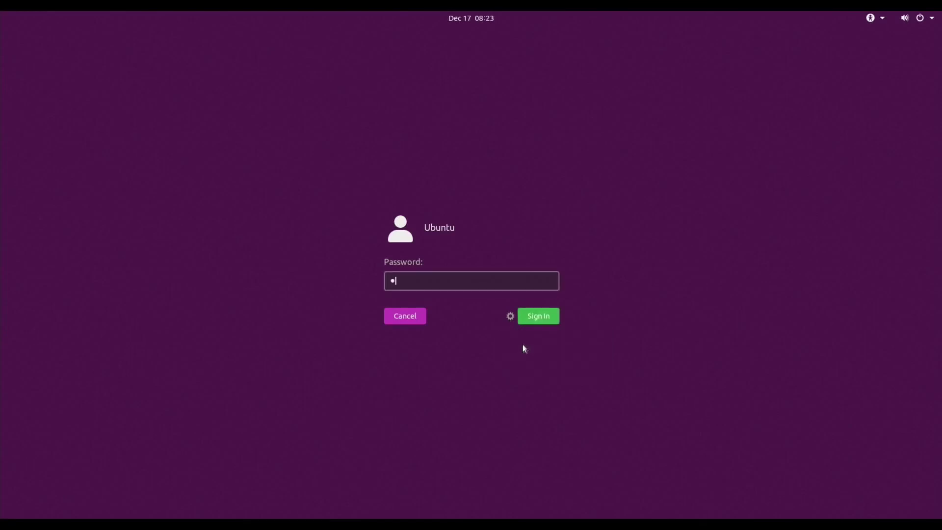
{"action": "type", "text": "*******"}
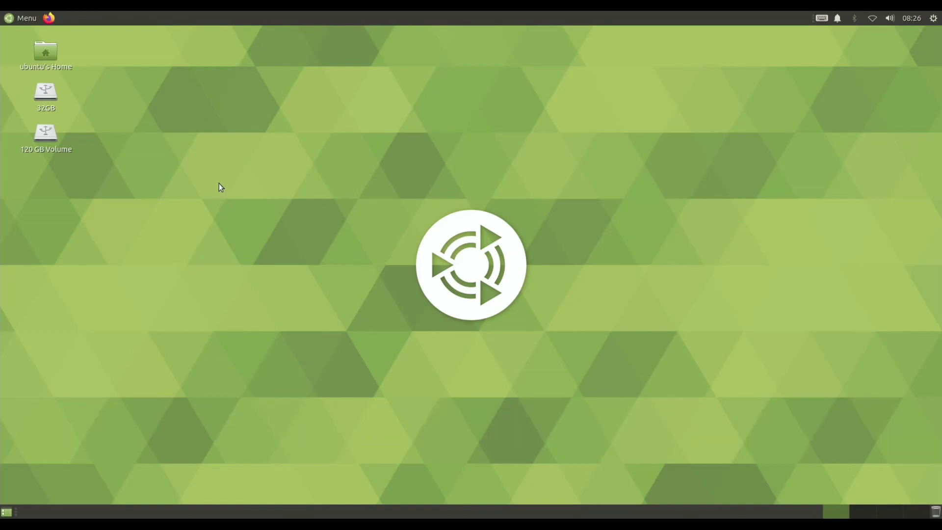
Browse the Menu's Accessories, Administration, Education, Graphics and Internet categories
{"action": "left_click", "coordinate": [11, 19]}
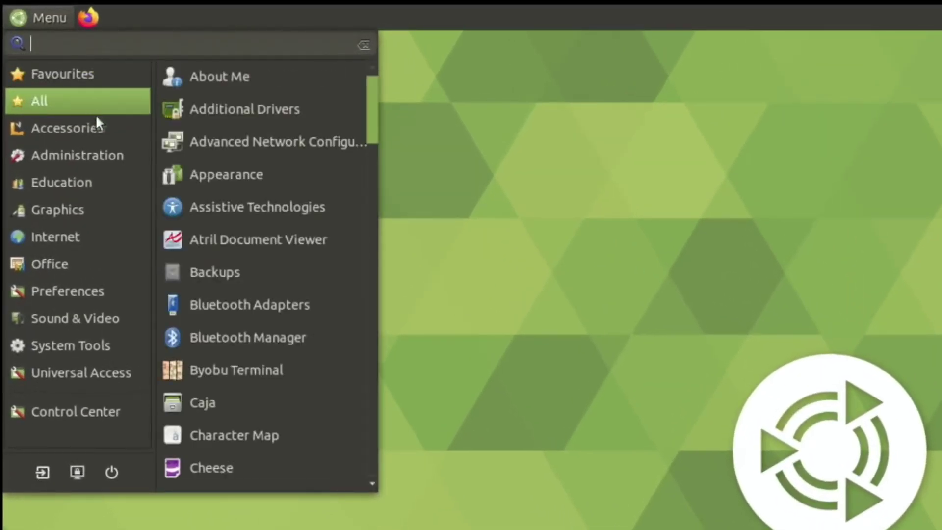
{"action": "mouse_move", "coordinate": [101, 127]}
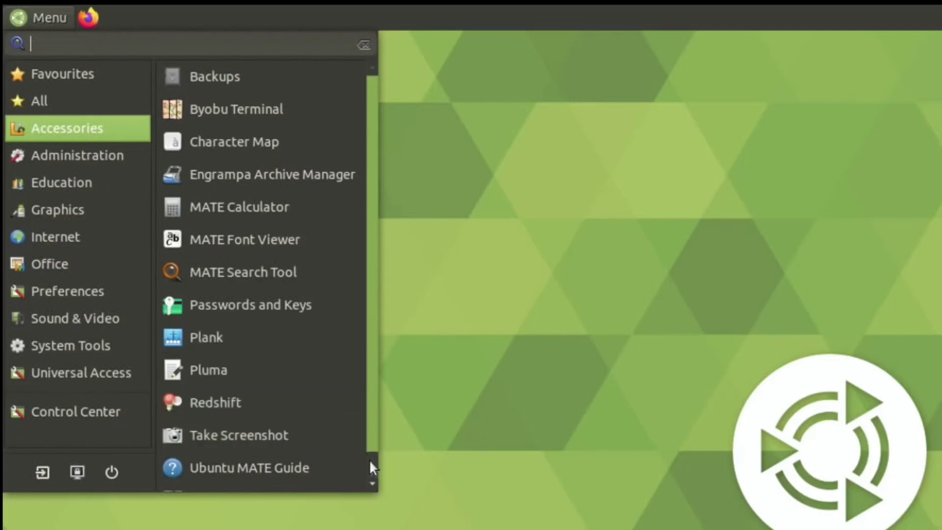
{"action": "scroll", "coordinate": [369, 459], "scroll_direction": "down", "scroll_amount": 1}
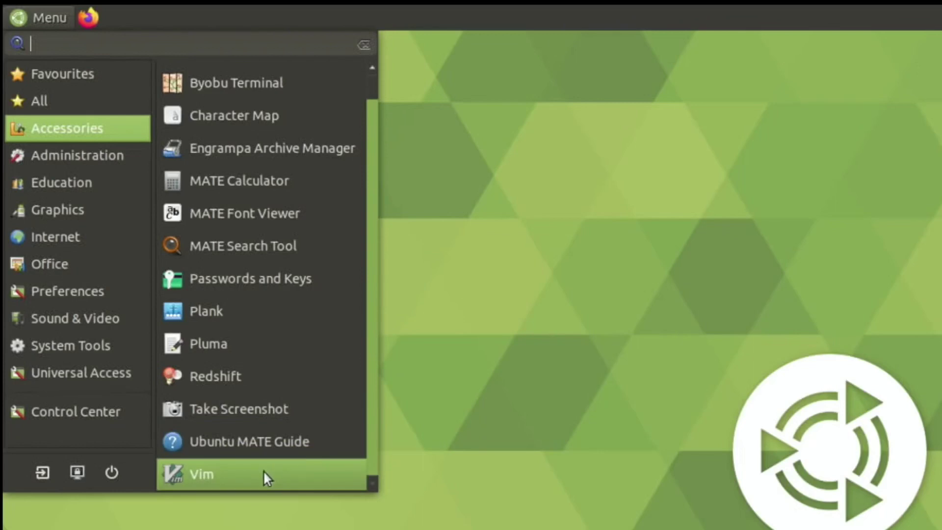
{"action": "mouse_move", "coordinate": [105, 163]}
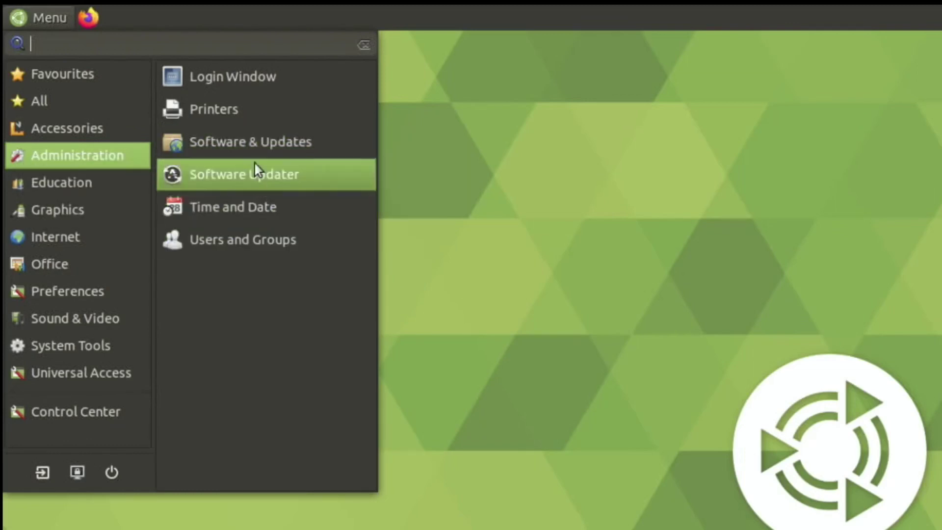
{"action": "mouse_move", "coordinate": [83, 186]}
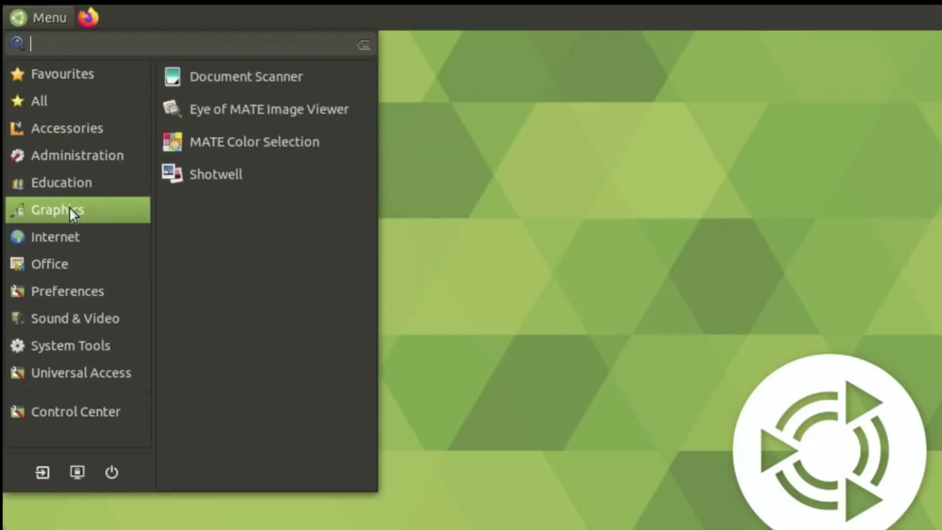
{"action": "mouse_move", "coordinate": [107, 203]}
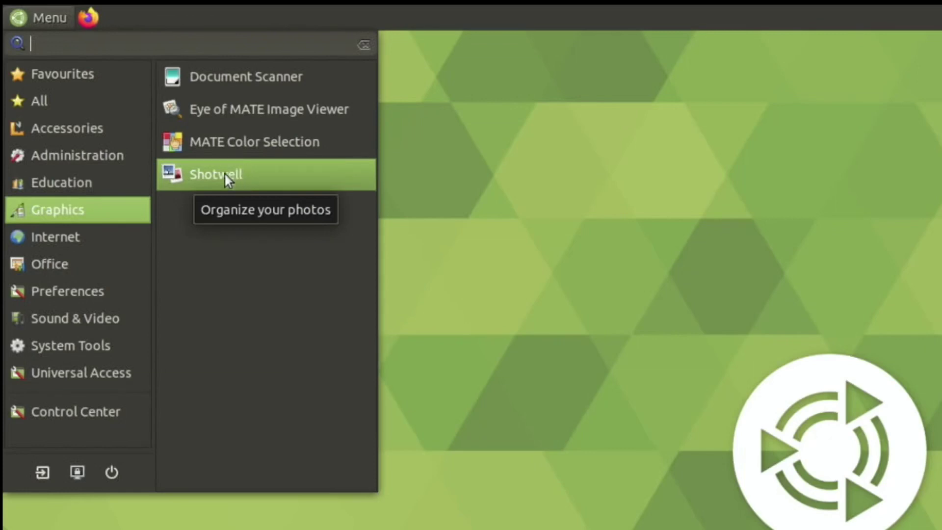
{"action": "mouse_move", "coordinate": [107, 245]}
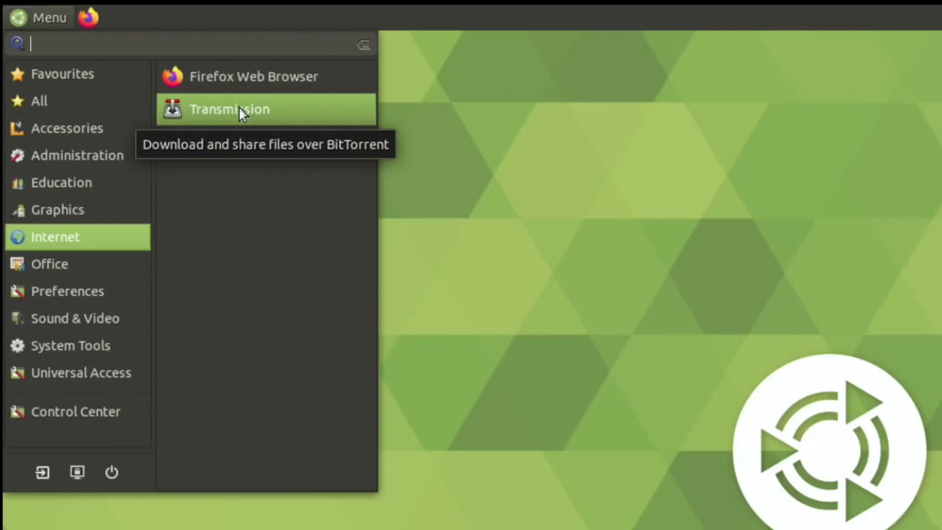
Browse the Office, Preferences, Sound & Video and System Tools categories through to Universal Access
{"action": "mouse_move", "coordinate": [79, 264]}
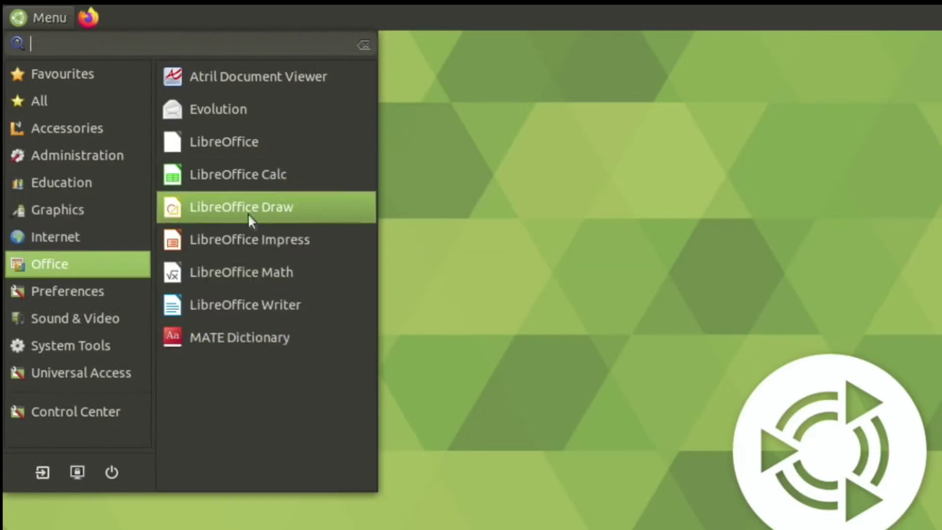
{"action": "mouse_move", "coordinate": [128, 287]}
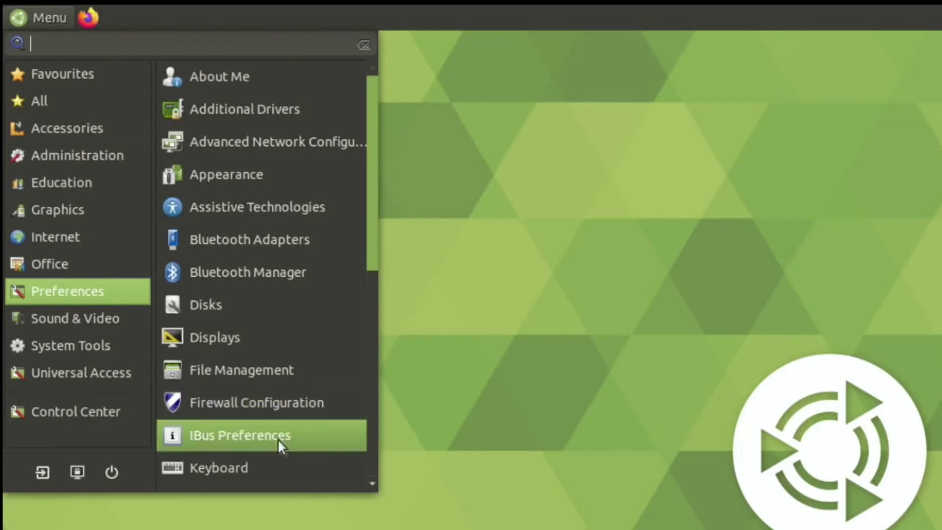
{"action": "left_click", "coordinate": [370, 446]}
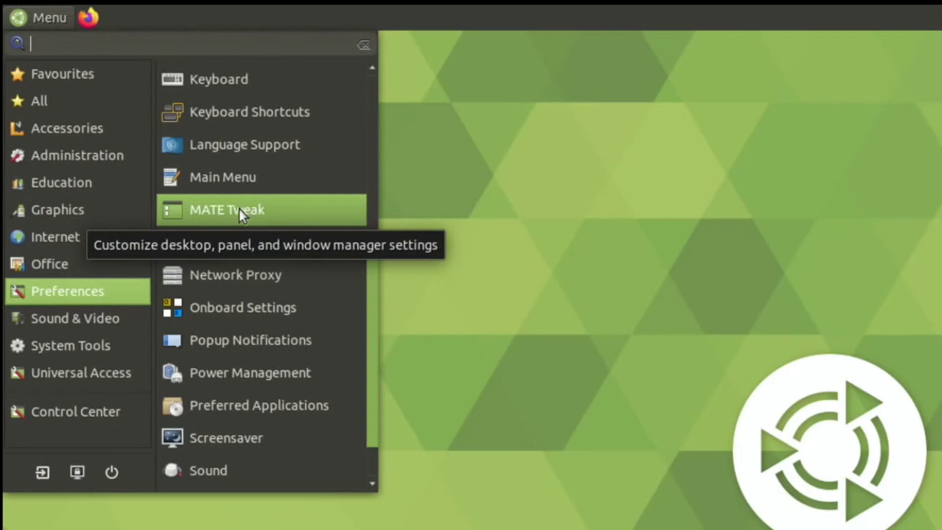
{"action": "left_click", "coordinate": [133, 319]}
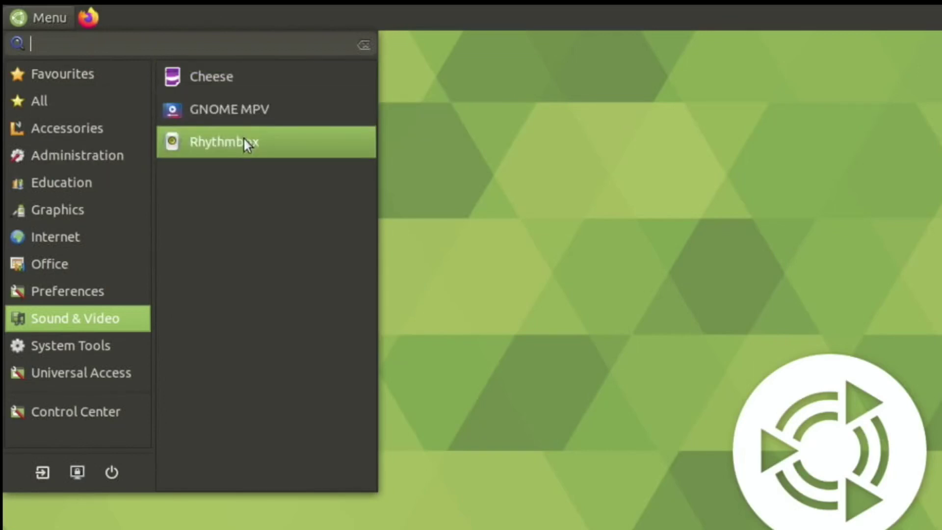
{"action": "left_click", "coordinate": [123, 343]}
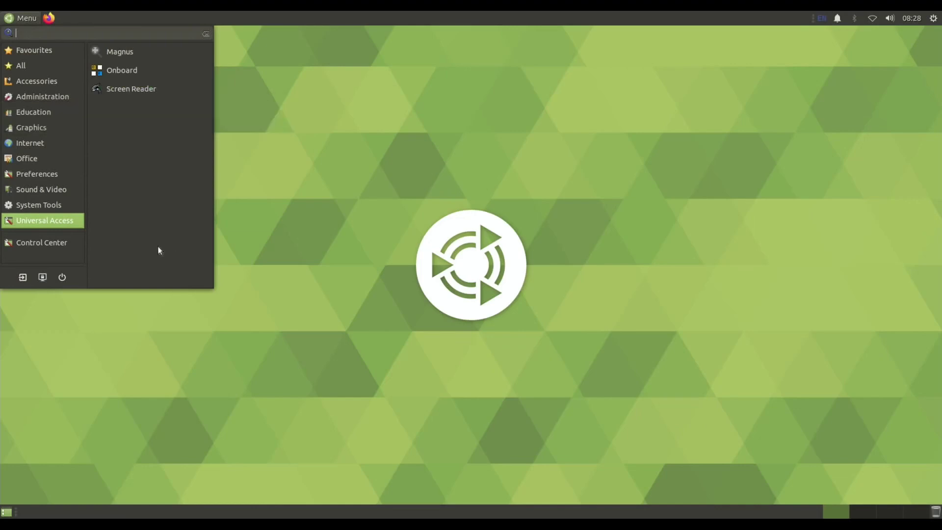
Launch Control Center, drag it top-left, and jump to Internet and Network, then Look and Feel
{"action": "left_click", "coordinate": [29, 243]}
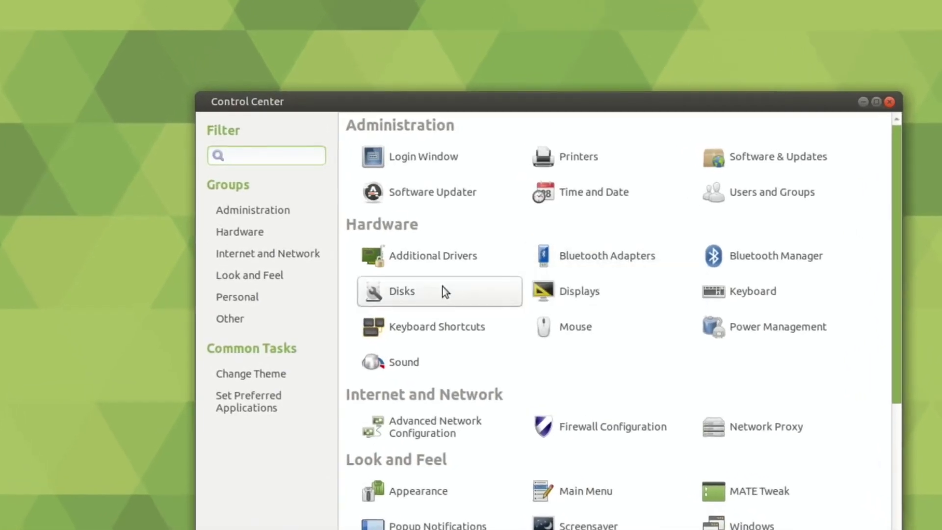
{"action": "scroll", "coordinate": [522, 306], "scroll_direction": "down", "scroll_amount": 4}
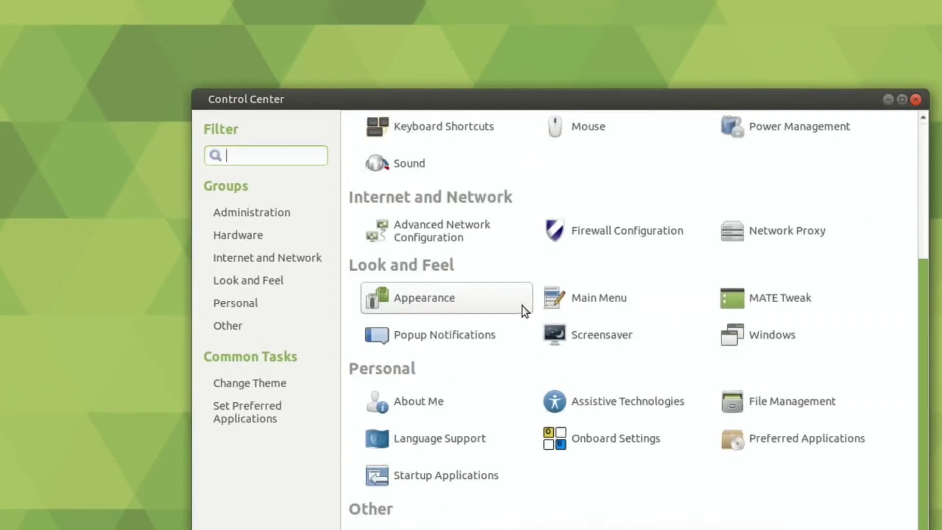
{"action": "scroll", "coordinate": [522, 306], "scroll_direction": "up", "scroll_amount": 4}
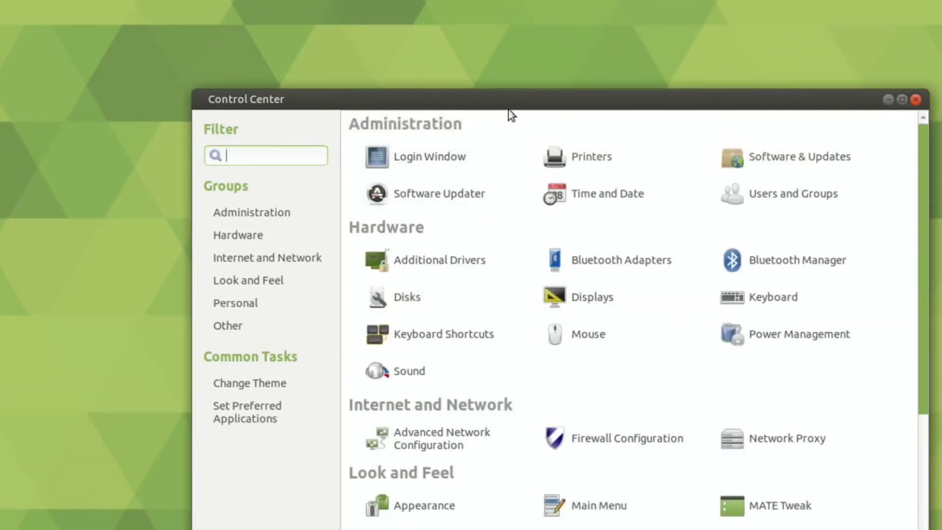
{"action": "left_click_drag", "start_coordinate": [500, 101], "coordinate": [393, 15]}
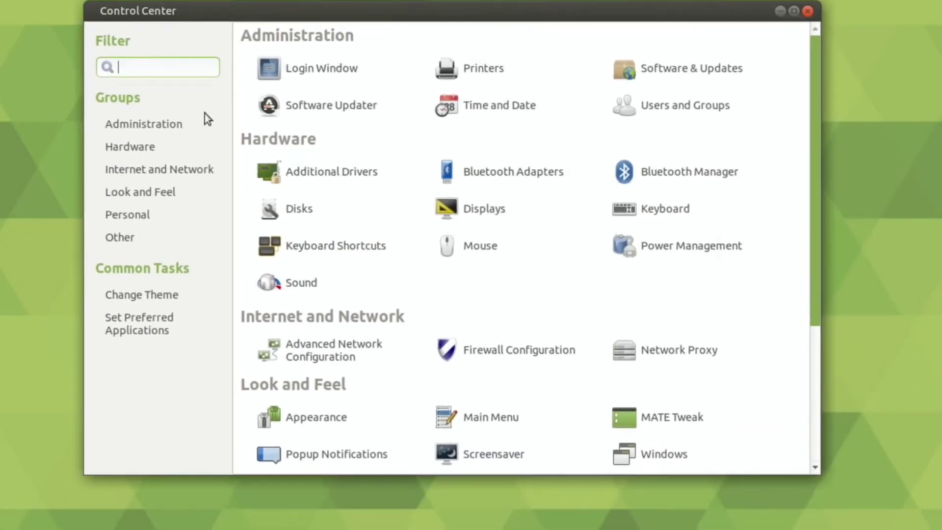
{"action": "left_click", "coordinate": [140, 172]}
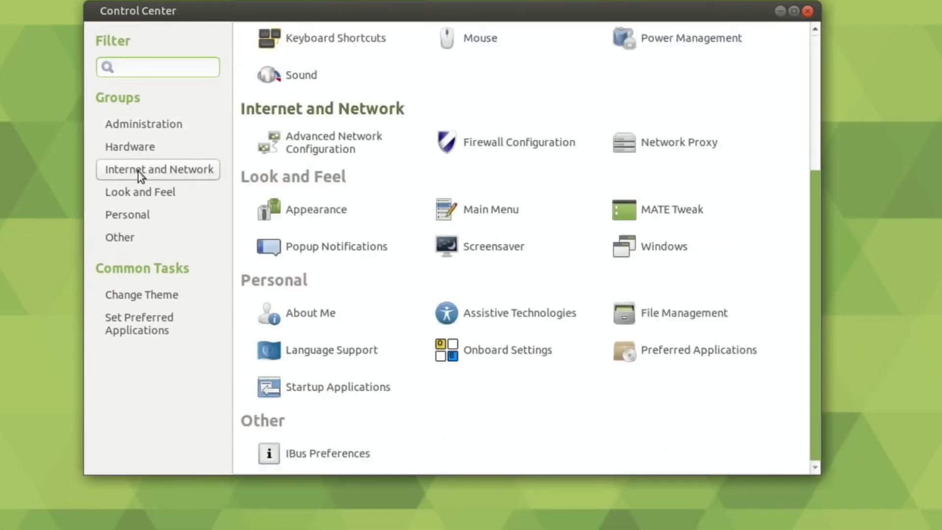
{"action": "left_click", "coordinate": [152, 196]}
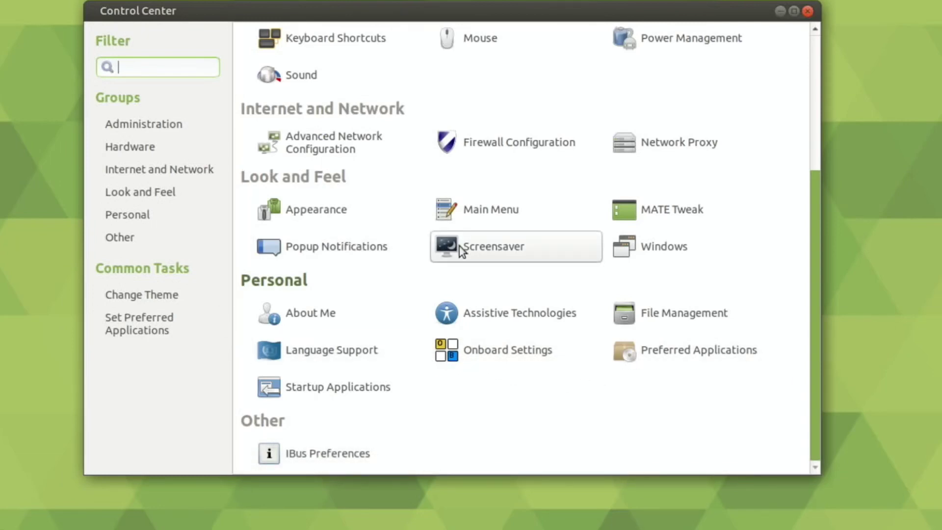
Launch MATE Tweak and enable the Computer, Trash and Network desktop icons
{"action": "left_click", "coordinate": [625, 210]}
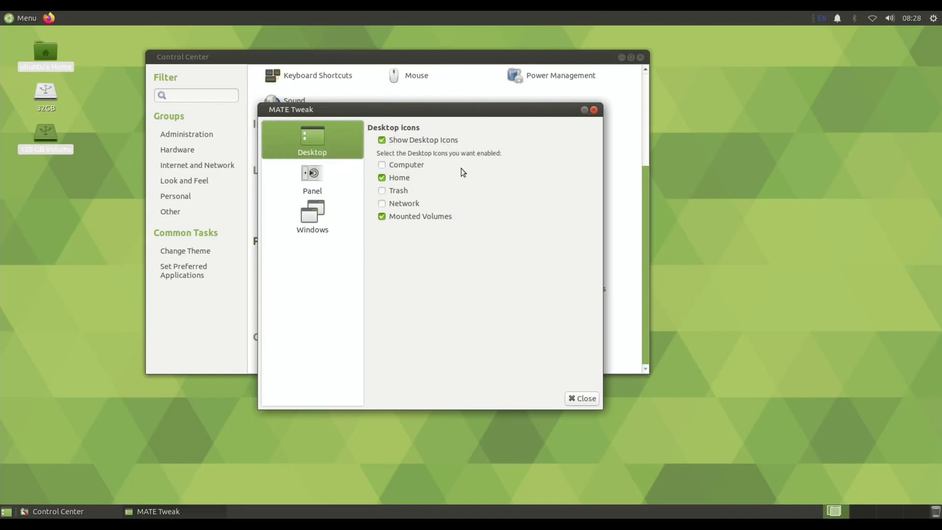
{"action": "left_click", "coordinate": [384, 167]}
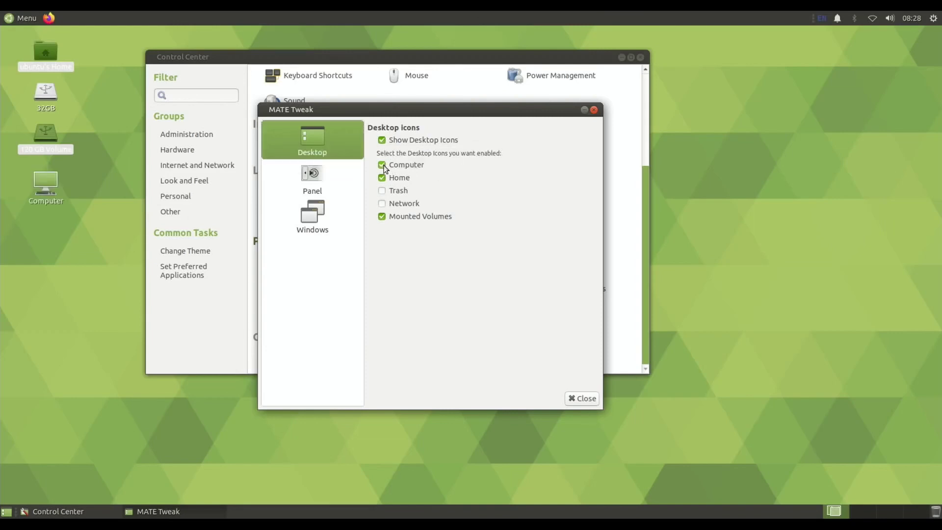
{"action": "left_click", "coordinate": [383, 192]}
{"action": "left_click", "coordinate": [382, 205]}
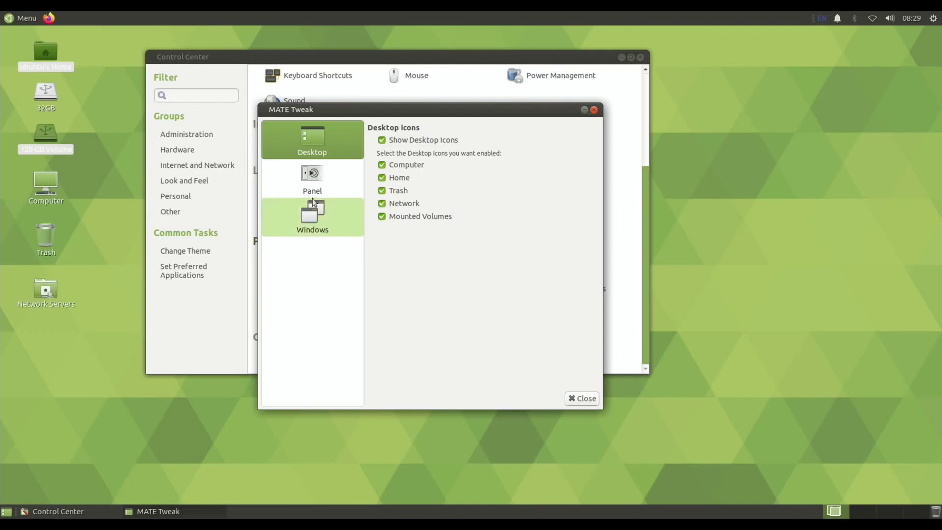
Select the Cupertino panel layout and confirm it after one cancelled attempt
{"action": "left_click", "coordinate": [316, 180]}
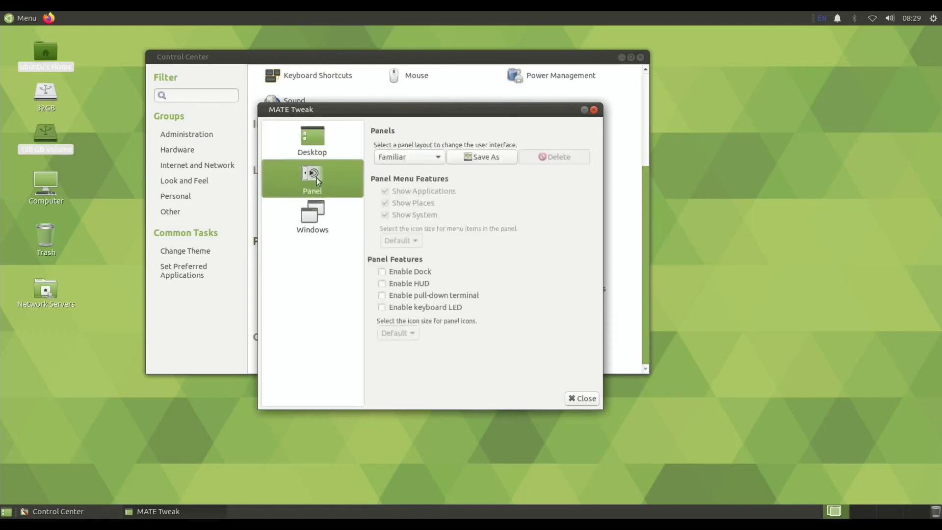
{"action": "left_click", "coordinate": [434, 157]}
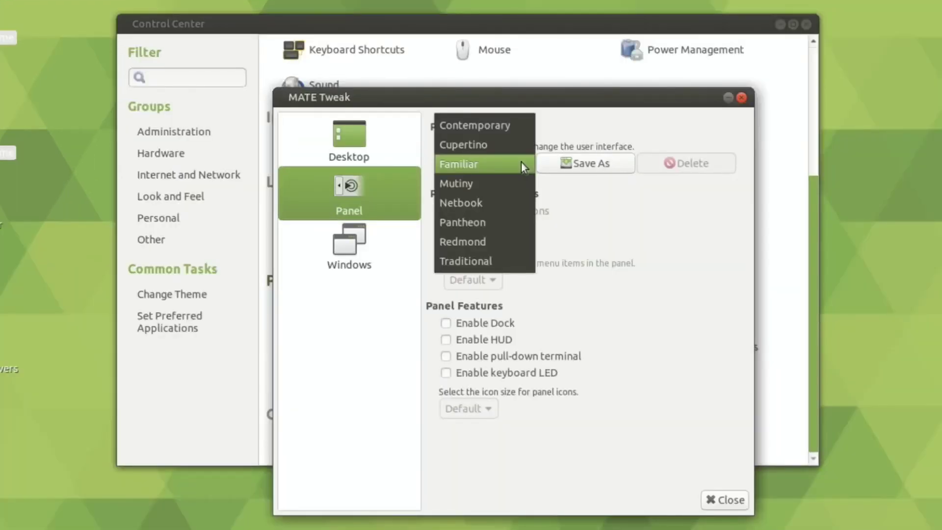
{"action": "left_click", "coordinate": [496, 149]}
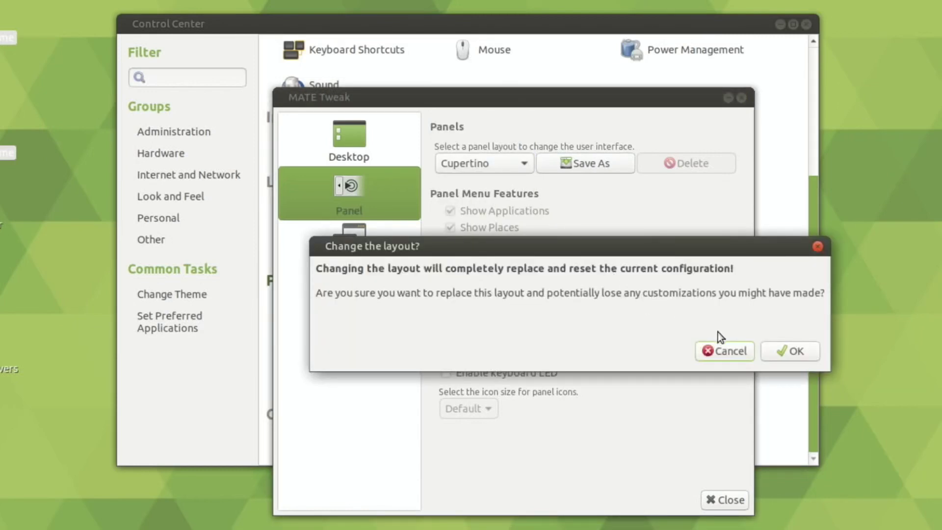
{"action": "left_click", "coordinate": [718, 350]}
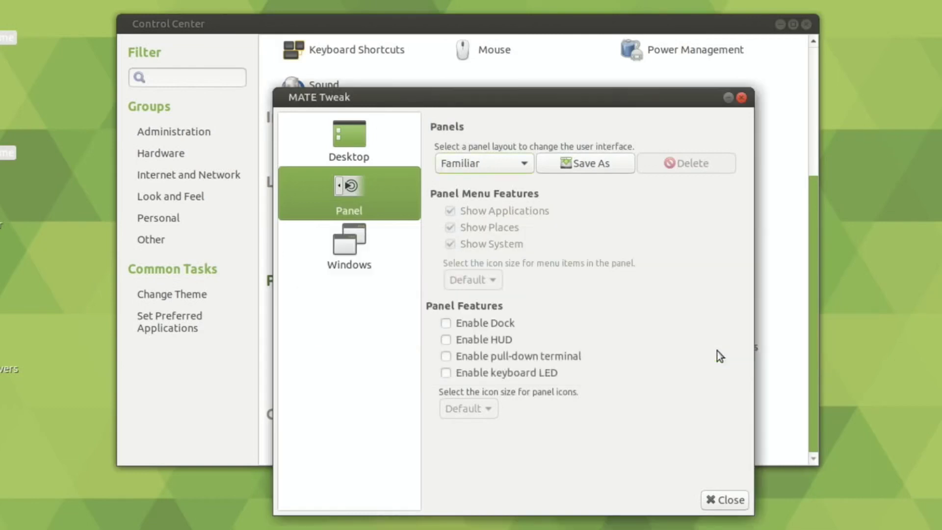
{"action": "left_click", "coordinate": [524, 164]}
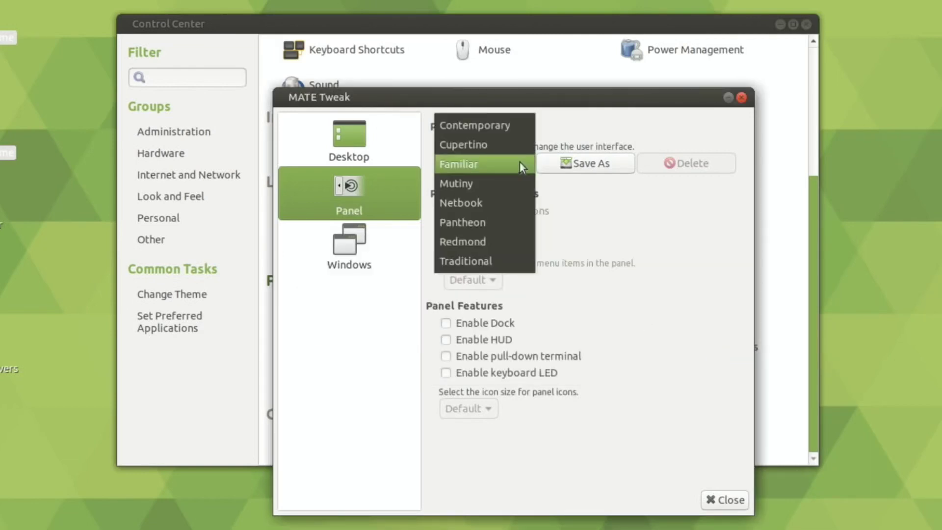
{"action": "left_click", "coordinate": [504, 145]}
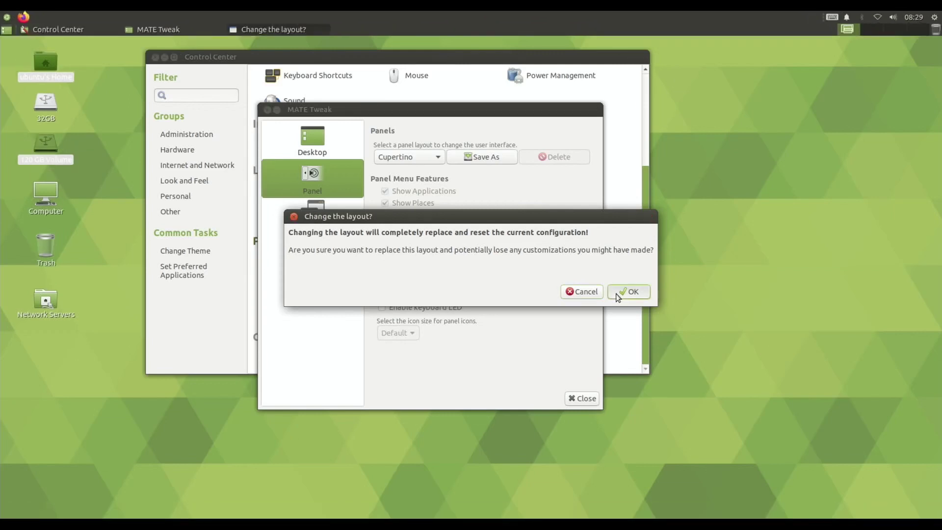
{"action": "left_click", "coordinate": [617, 293]}
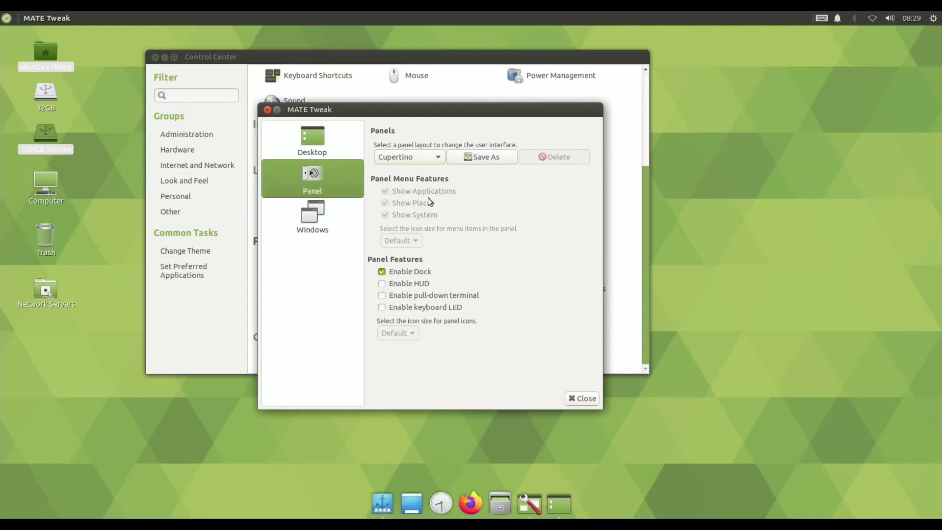
Apply the Contemporary panel layout and dismiss the menu crash error
{"action": "left_click", "coordinate": [436, 157]}
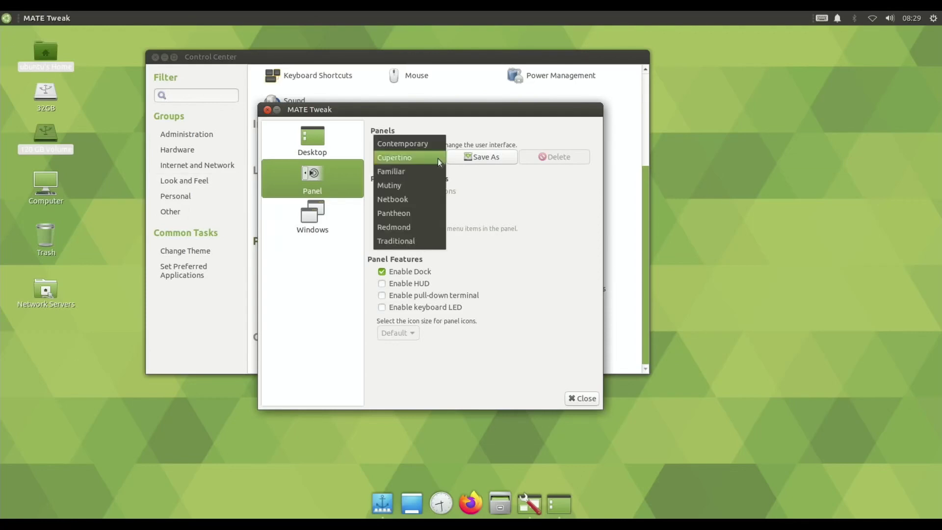
{"action": "left_click", "coordinate": [423, 145]}
{"action": "left_click", "coordinate": [623, 291]}
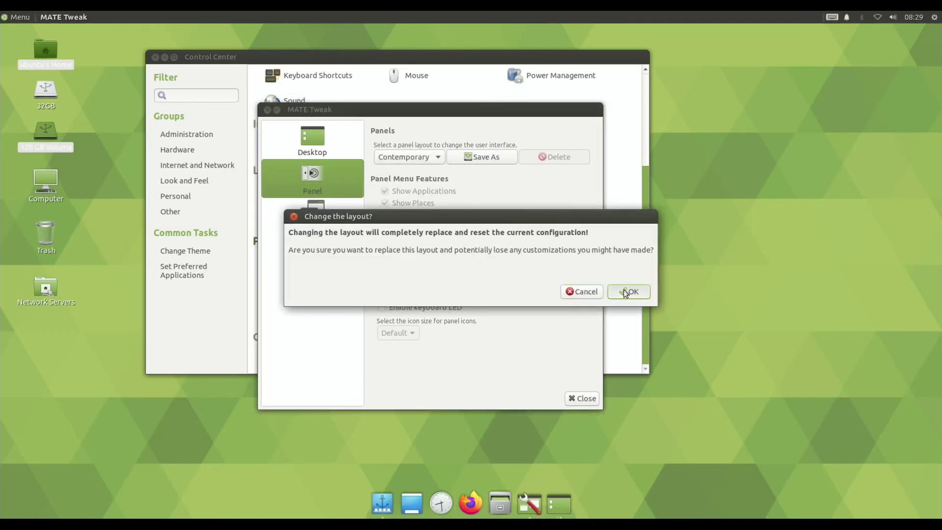
{"action": "left_click", "coordinate": [623, 290]}
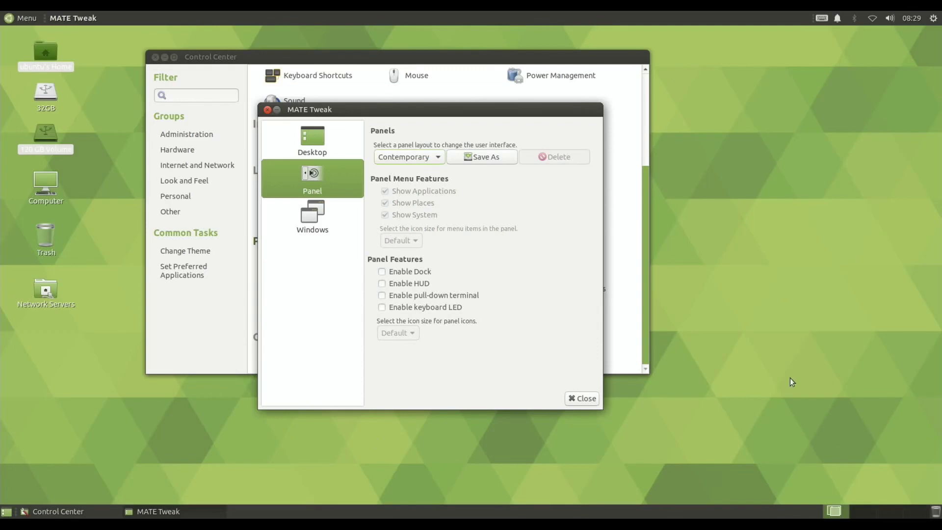
Apply the Mutiny layout, reload the crashed menu, and reopen Control Center from the top bar
{"action": "left_click", "coordinate": [422, 160]}
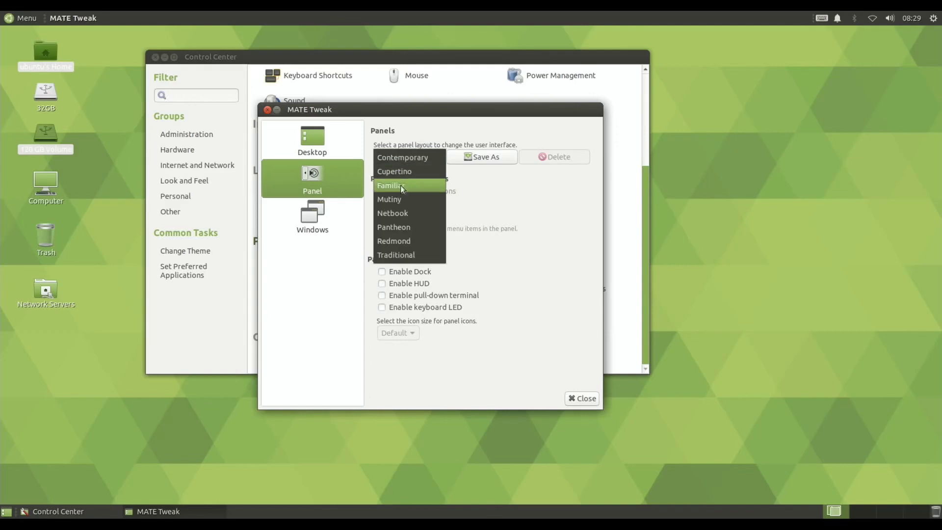
{"action": "left_click", "coordinate": [394, 198]}
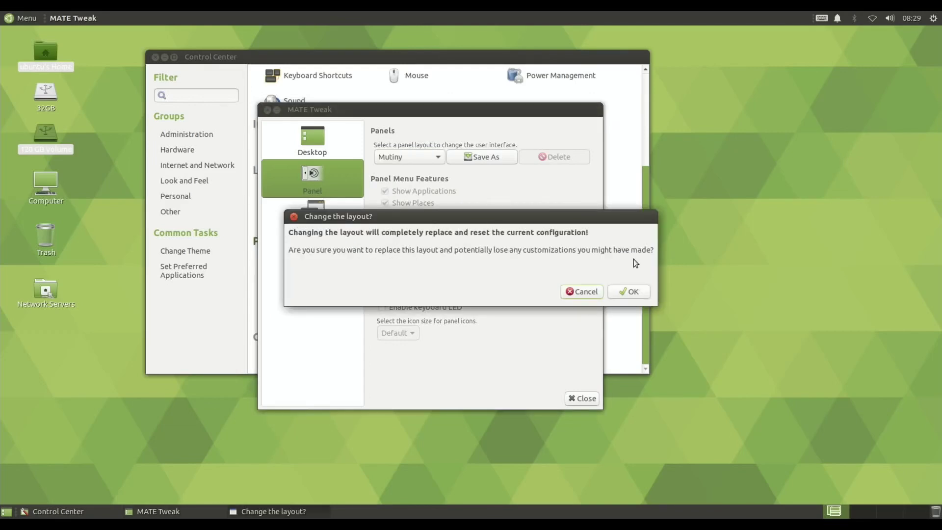
{"action": "left_click", "coordinate": [632, 292]}
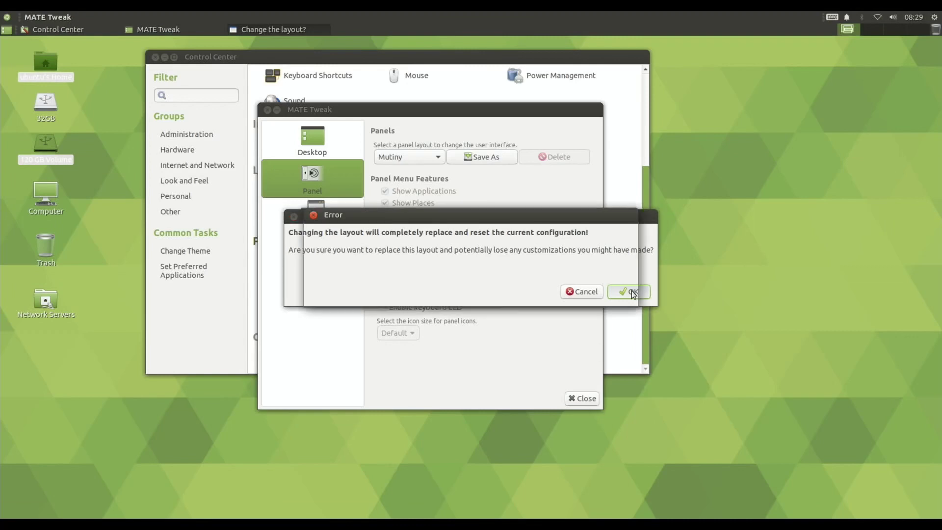
{"action": "left_click", "coordinate": [631, 291]}
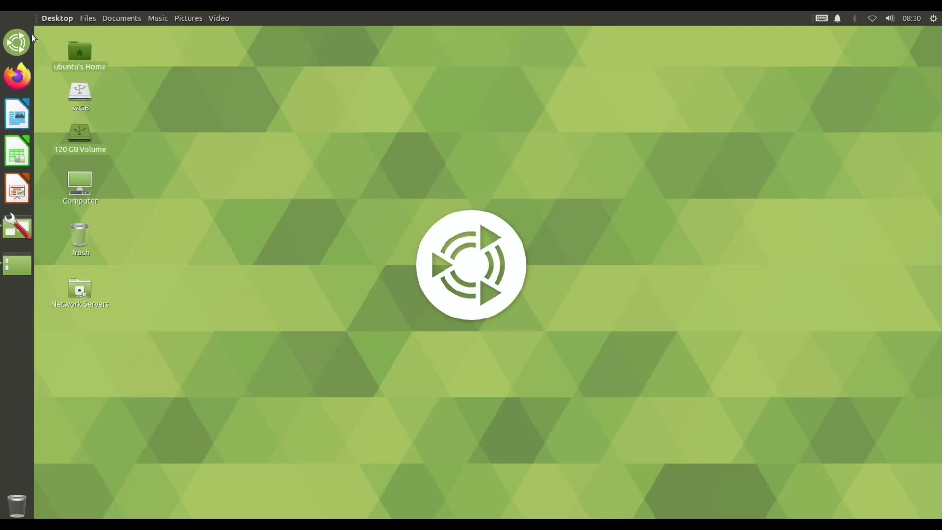
{"action": "left_click", "coordinate": [86, 19]}
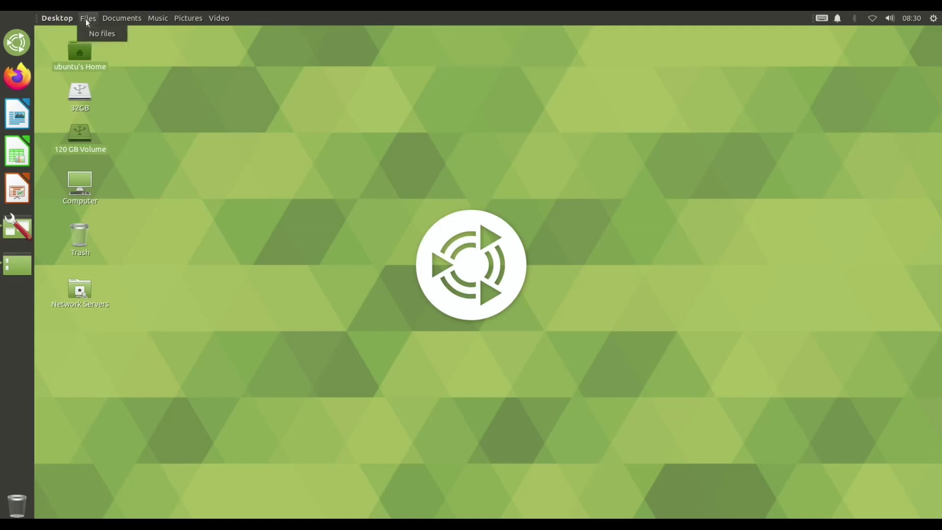
{"action": "left_click", "coordinate": [22, 226]}
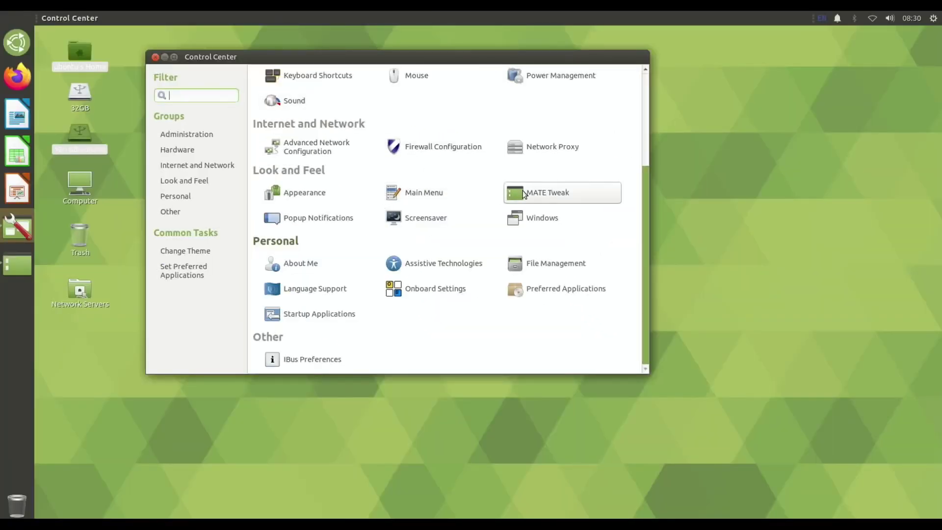
Open MATE Tweak's Panel page and apply the Netbook layout
{"action": "left_click", "coordinate": [524, 194]}
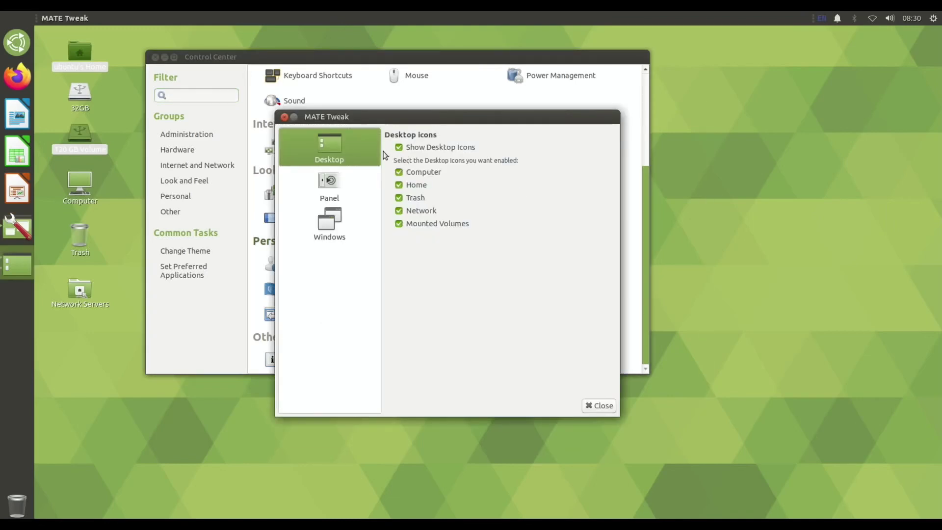
{"action": "left_click", "coordinate": [321, 184]}
{"action": "left_click", "coordinate": [432, 164]}
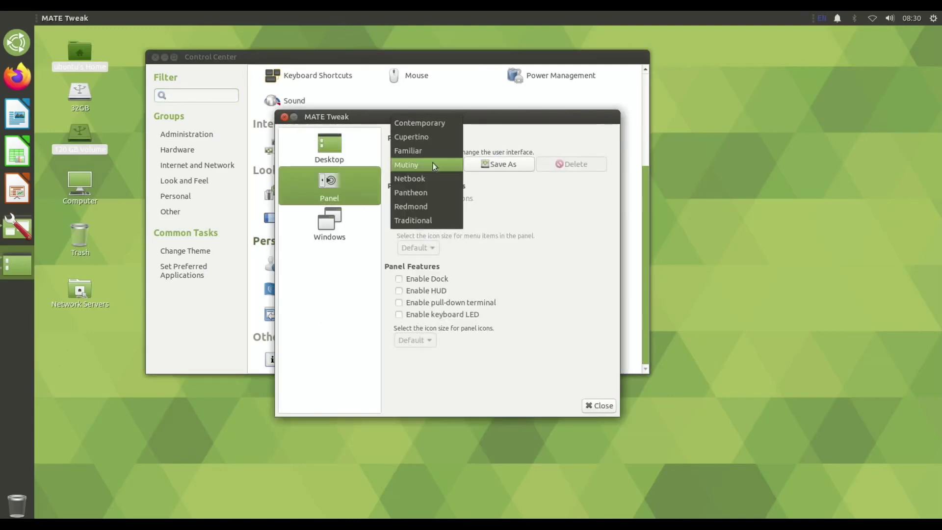
{"action": "left_click", "coordinate": [427, 179]}
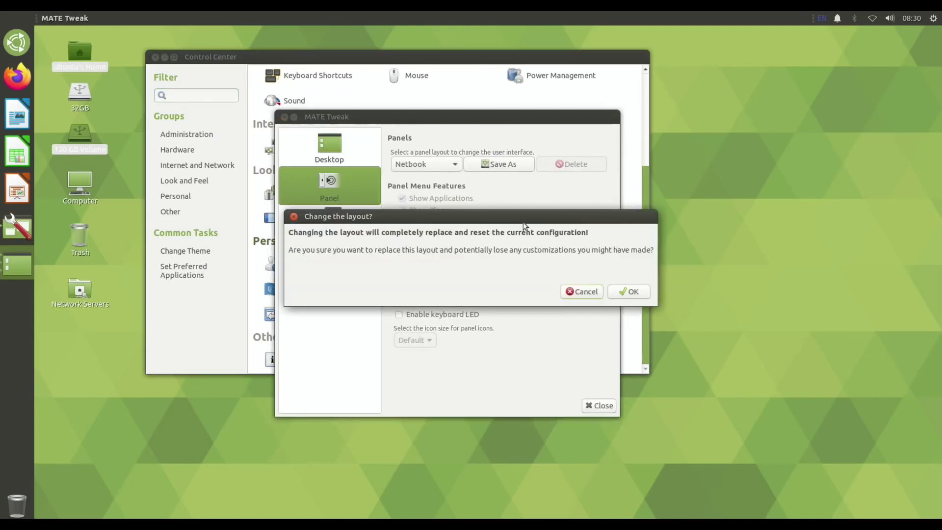
{"action": "left_click", "coordinate": [623, 292]}
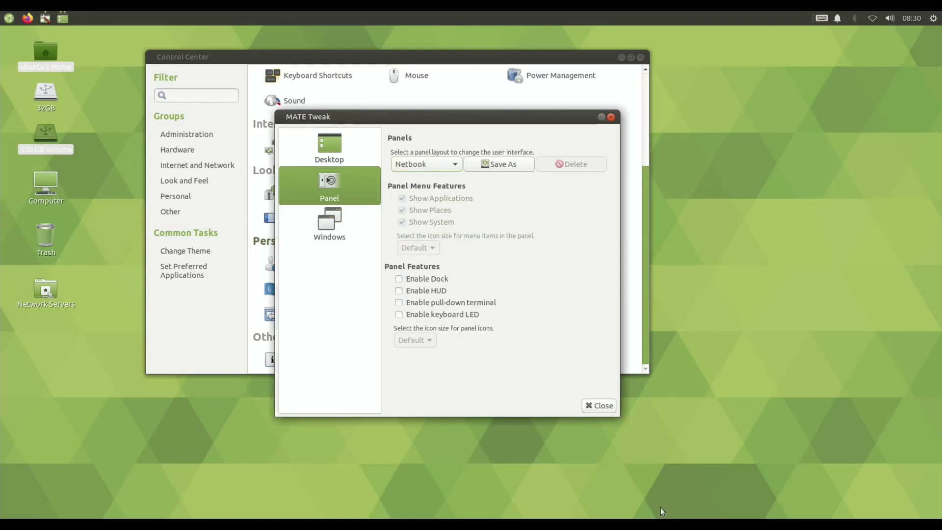
Switch the panel layout to Pantheon and confirm
{"action": "left_click", "coordinate": [455, 163]}
{"action": "left_click", "coordinate": [434, 178]}
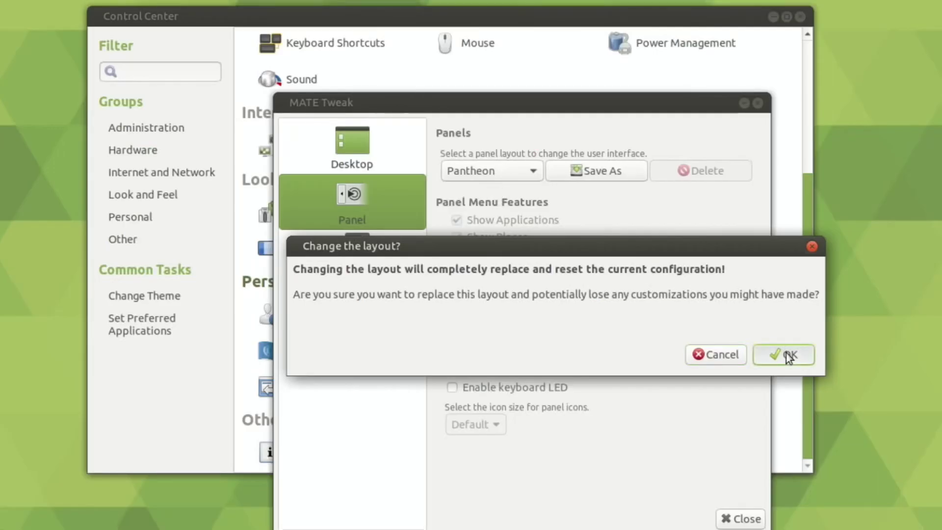
{"action": "left_click", "coordinate": [788, 355]}
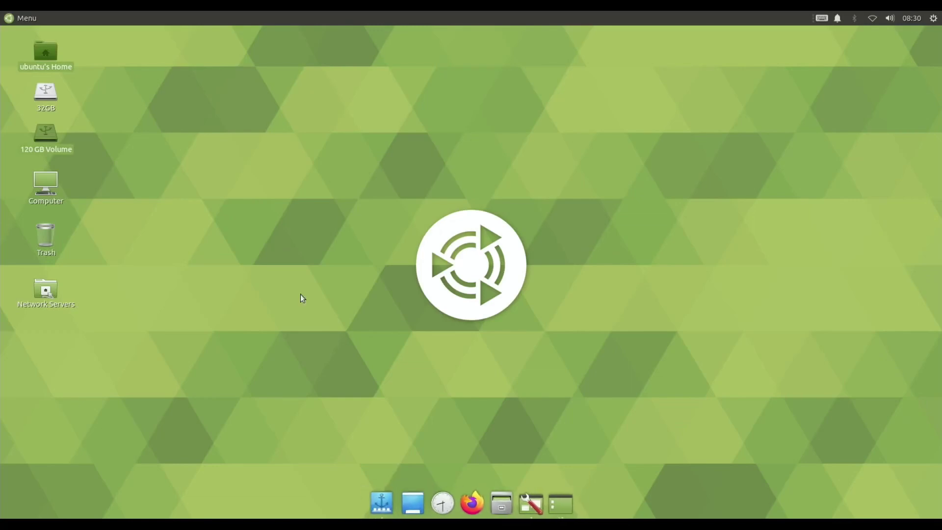
Reopen MATE Tweak via Menu > Control Center and choose Redmond as the panel layout
{"action": "left_click", "coordinate": [13, 18]}
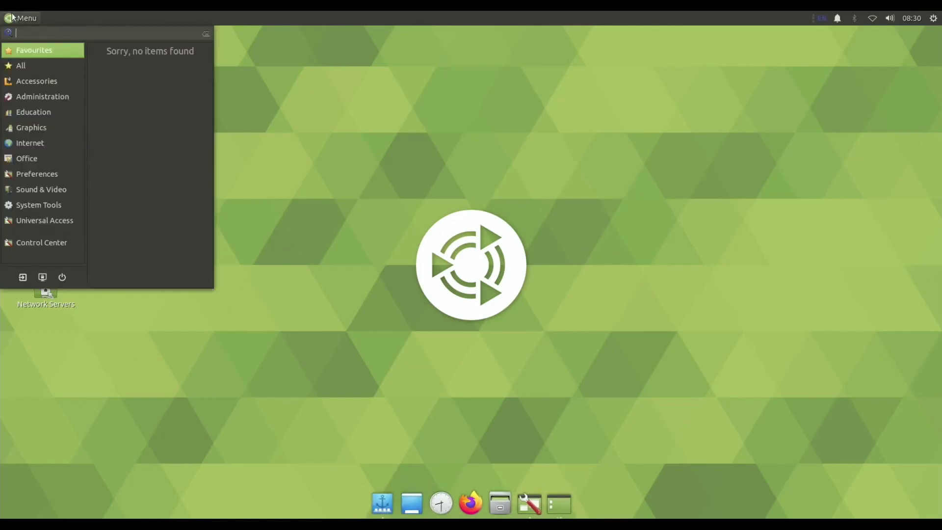
{"action": "mouse_move", "coordinate": [56, 160]}
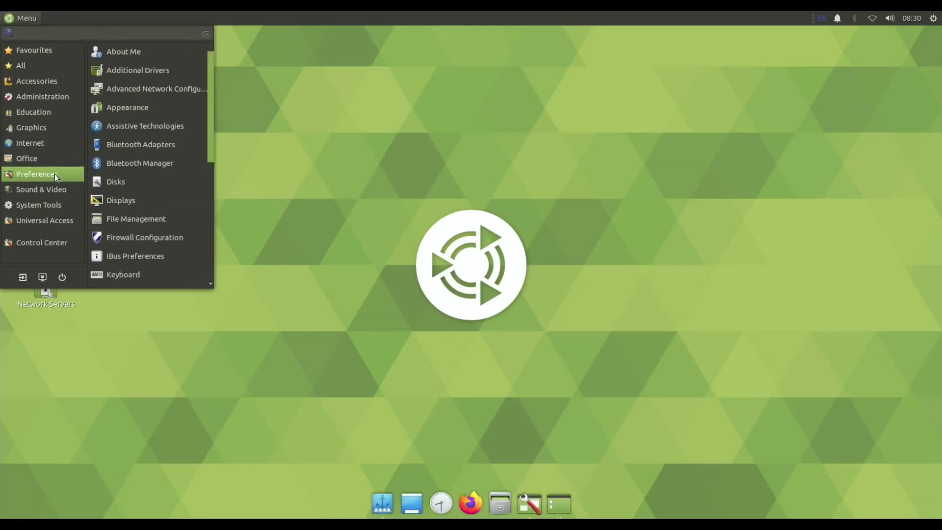
{"action": "left_click", "coordinate": [54, 240]}
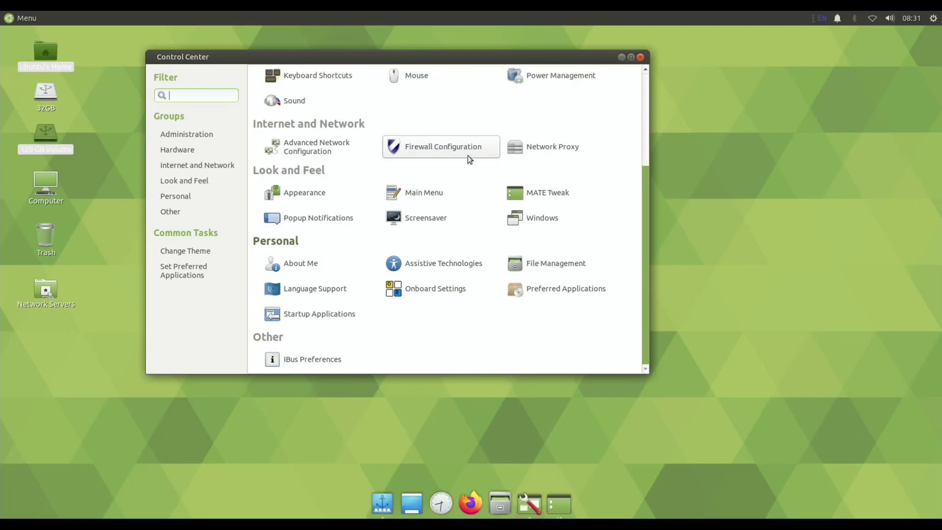
{"action": "left_click", "coordinate": [526, 192]}
{"action": "left_click", "coordinate": [313, 186]}
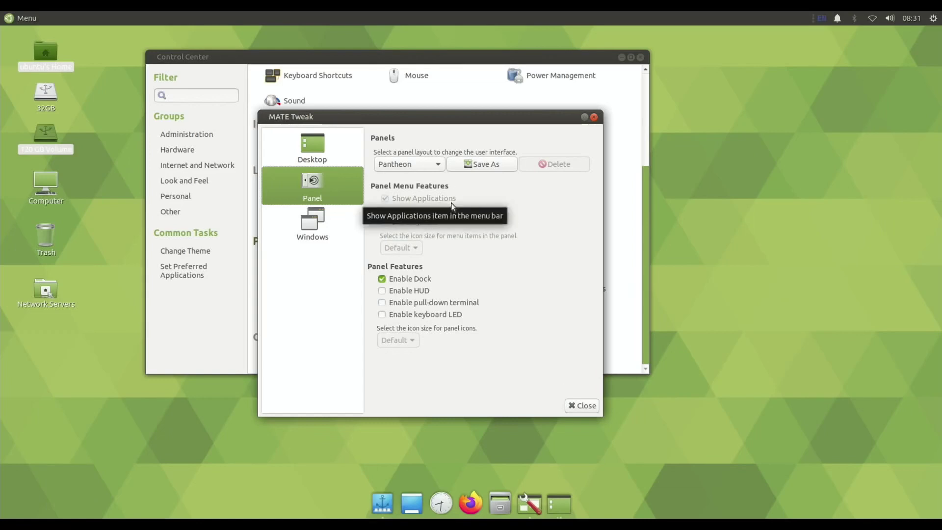
{"action": "left_click", "coordinate": [426, 163]}
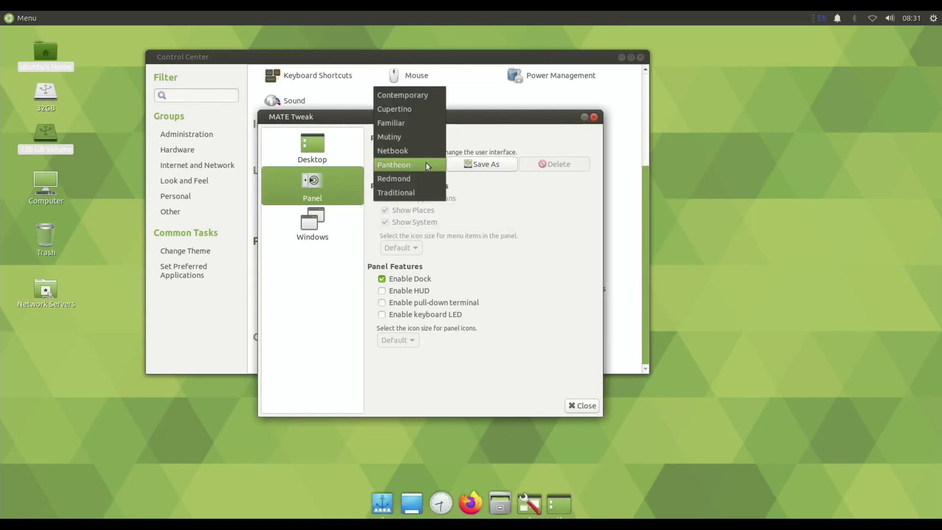
{"action": "left_click", "coordinate": [405, 180]}
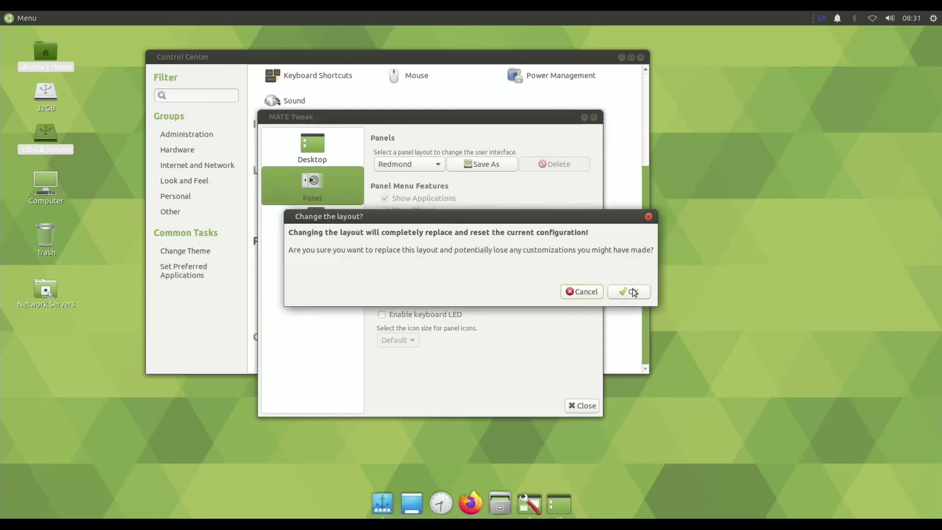
Confirm the switch to the Redmond layout with OK
{"action": "left_click", "coordinate": [633, 292]}
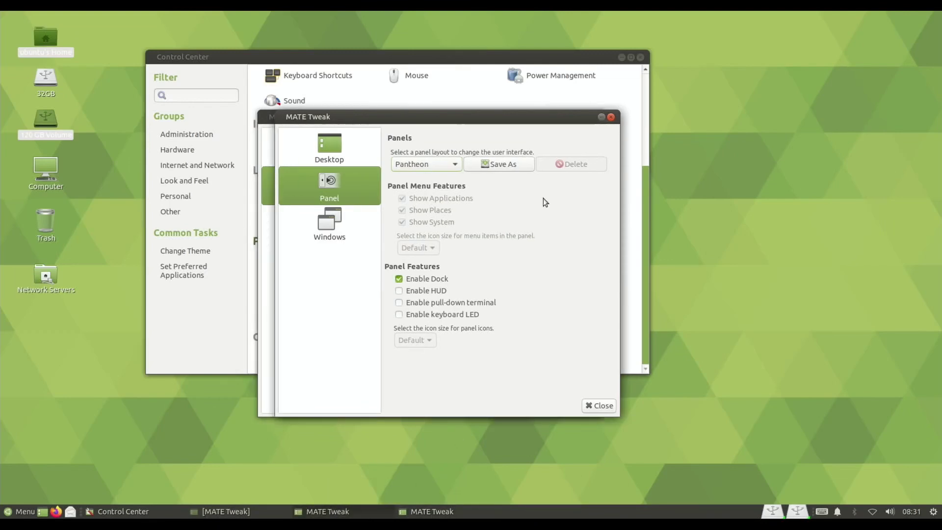
Close the extra Pantheon and Mutiny layout settings windows, keeping the main MATE Tweak window
{"action": "left_click", "coordinate": [610, 117]}
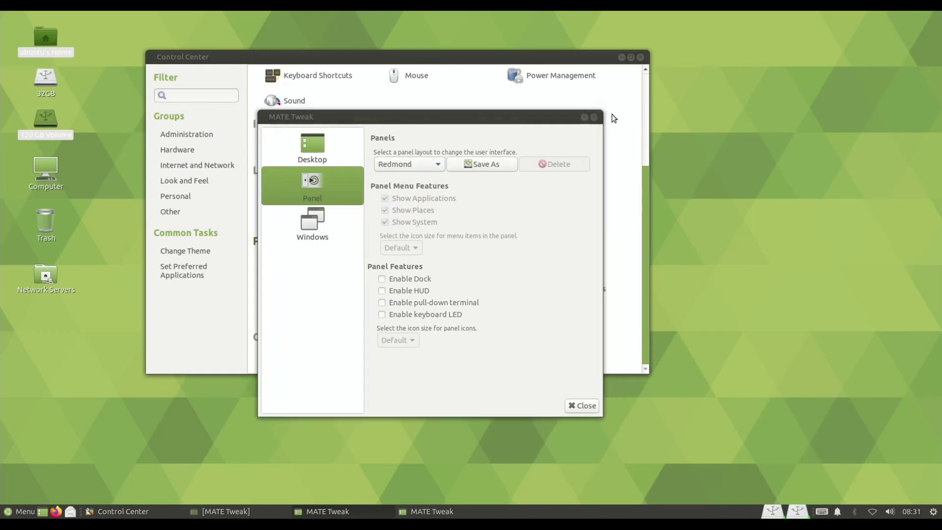
{"action": "left_click", "coordinate": [251, 505]}
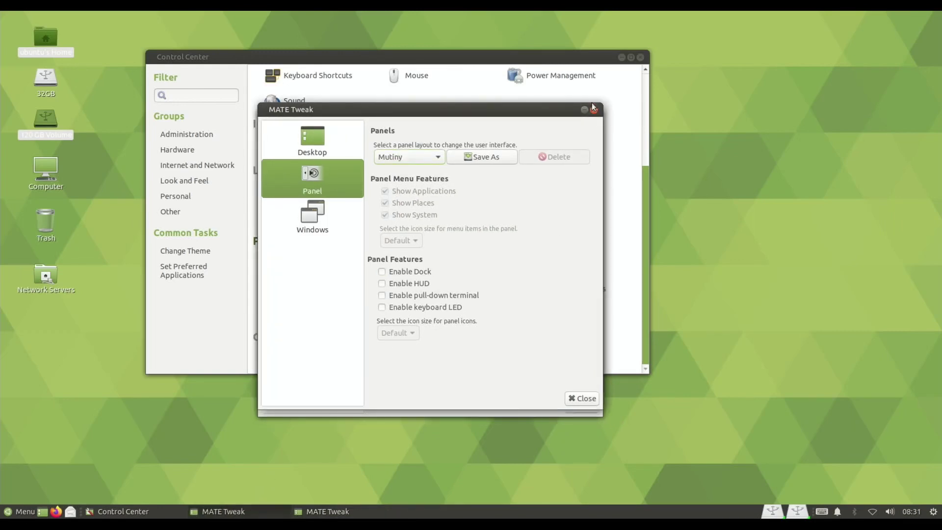
{"action": "left_click", "coordinate": [593, 109]}
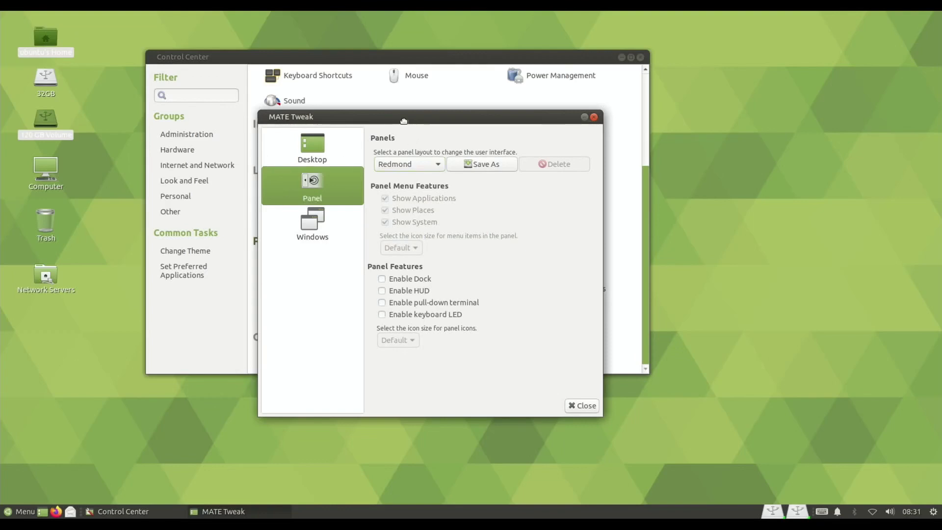
Select the Traditional panel layout in MATE Tweak and confirm the switch
{"action": "left_click_drag", "start_coordinate": [404, 121], "coordinate": [446, 128]}
{"action": "left_click", "coordinate": [458, 173]}
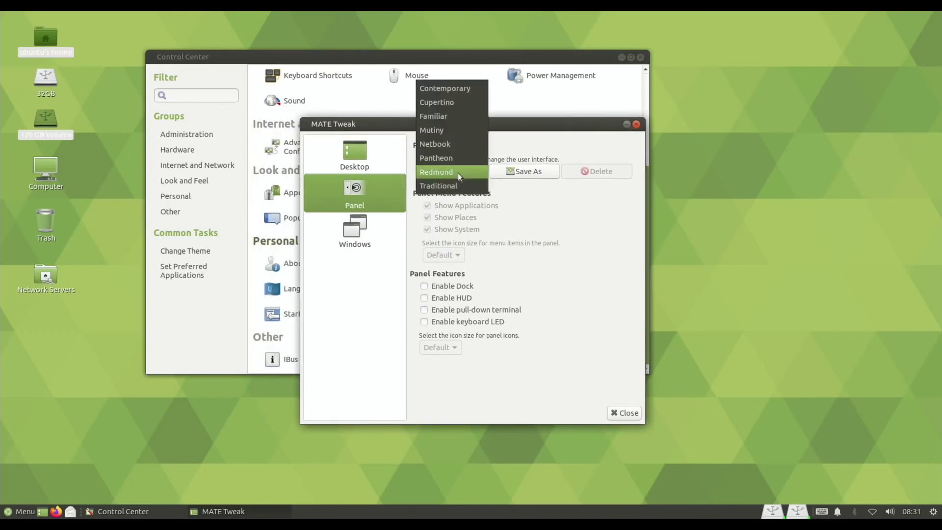
{"action": "left_click", "coordinate": [449, 183]}
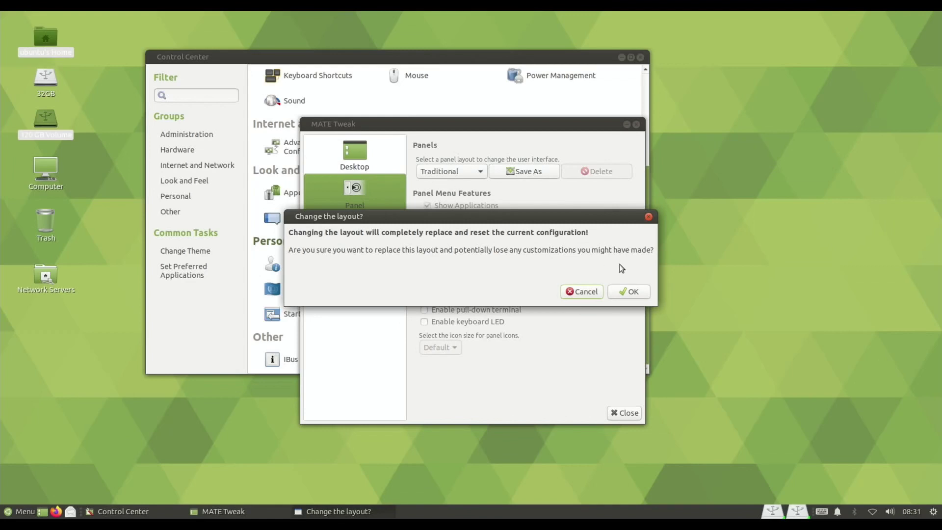
{"action": "left_click", "coordinate": [622, 292]}
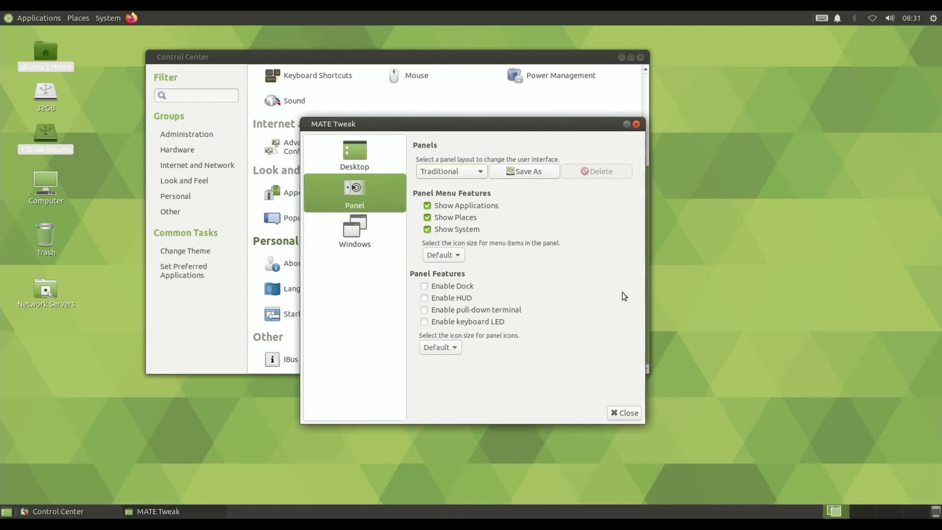
Switch the panel layout back to Cupertino and confirm it
{"action": "left_click", "coordinate": [34, 18]}
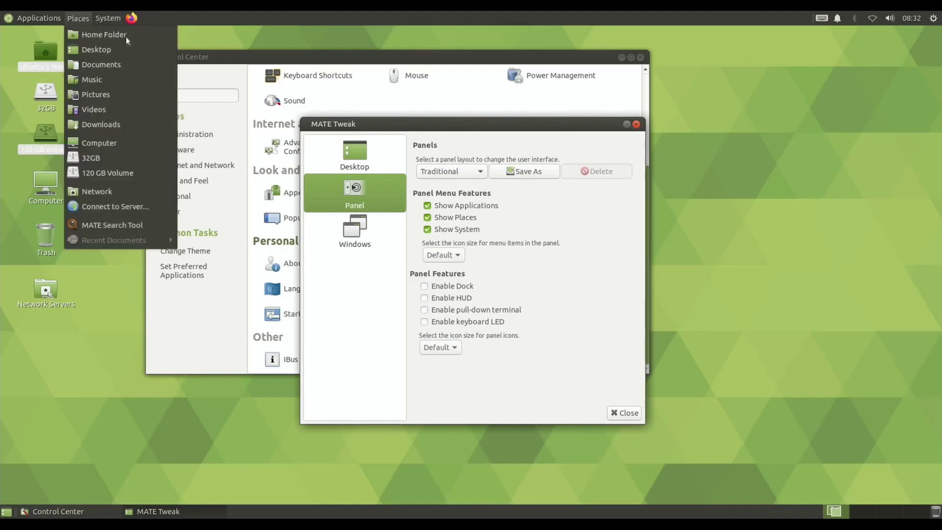
{"action": "left_click", "coordinate": [475, 170]}
{"action": "left_click", "coordinate": [475, 171]}
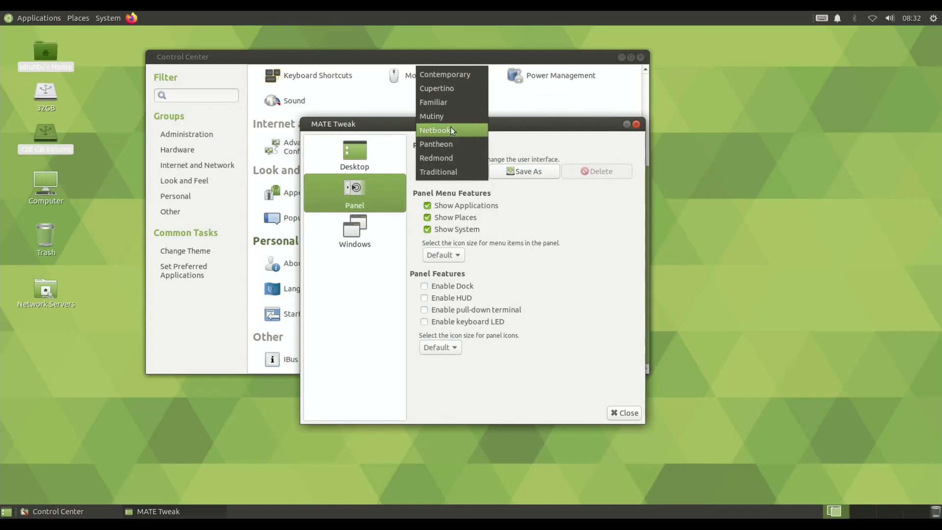
{"action": "left_click", "coordinate": [442, 92]}
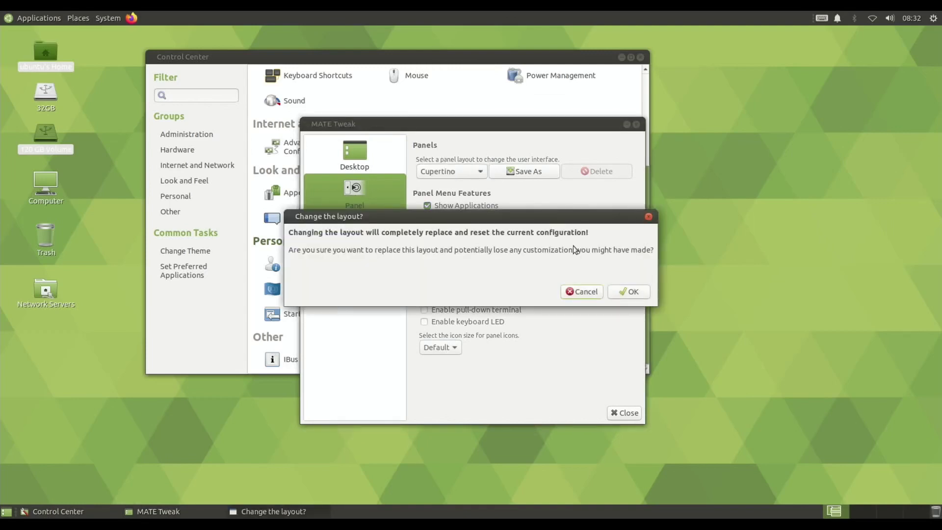
{"action": "left_click", "coordinate": [614, 292]}
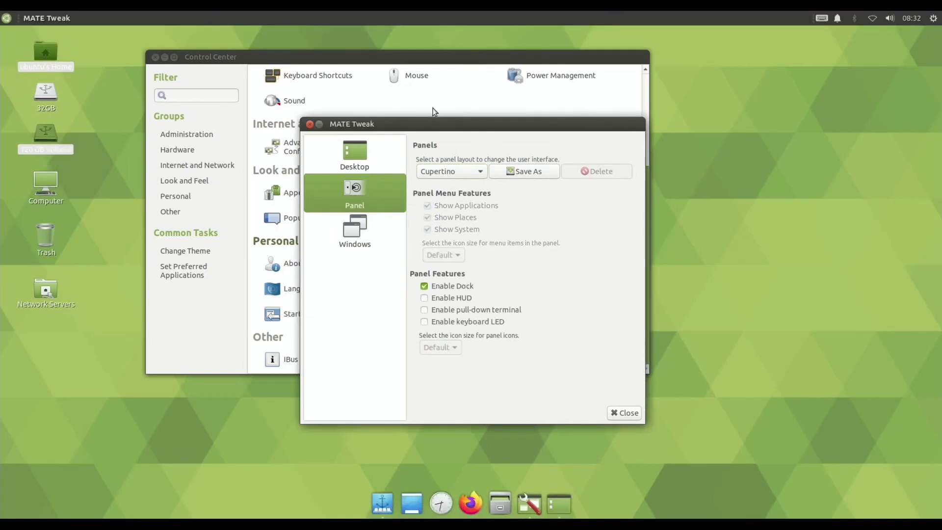
Check the full-screen application menu, then close MATE Tweak
{"action": "left_click", "coordinate": [7, 19]}
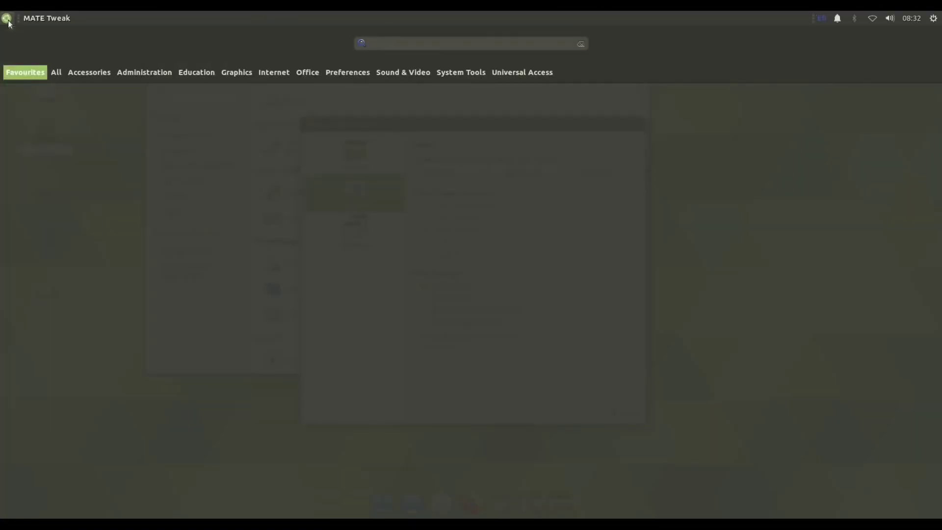
{"action": "left_click", "coordinate": [6, 20]}
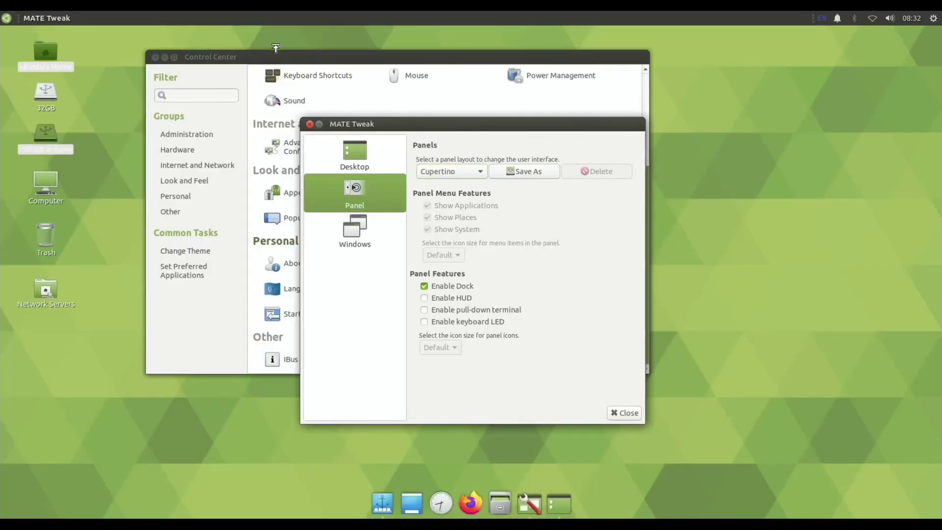
{"action": "left_click", "coordinate": [621, 406]}
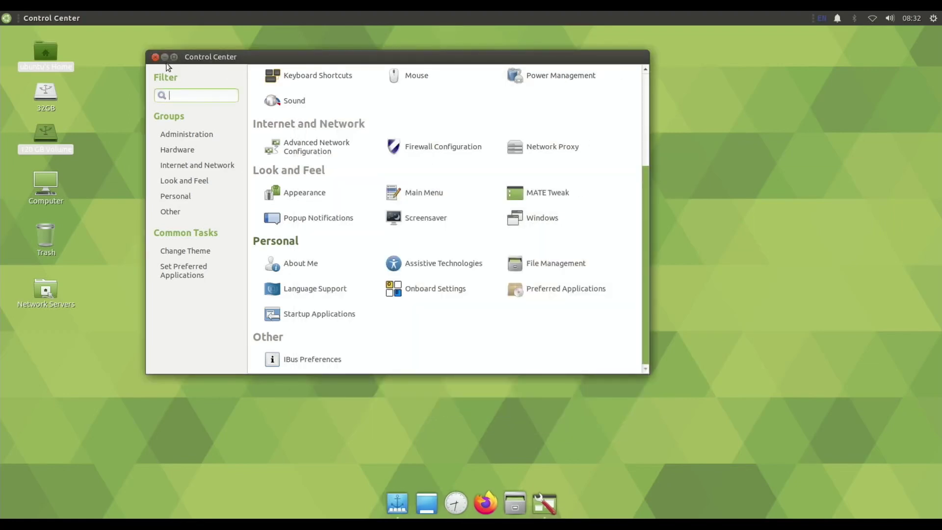
Close Control Center and browse menu categories from Accessories through Preferences and Sound & Video to System Tools
{"action": "left_click", "coordinate": [154, 57]}
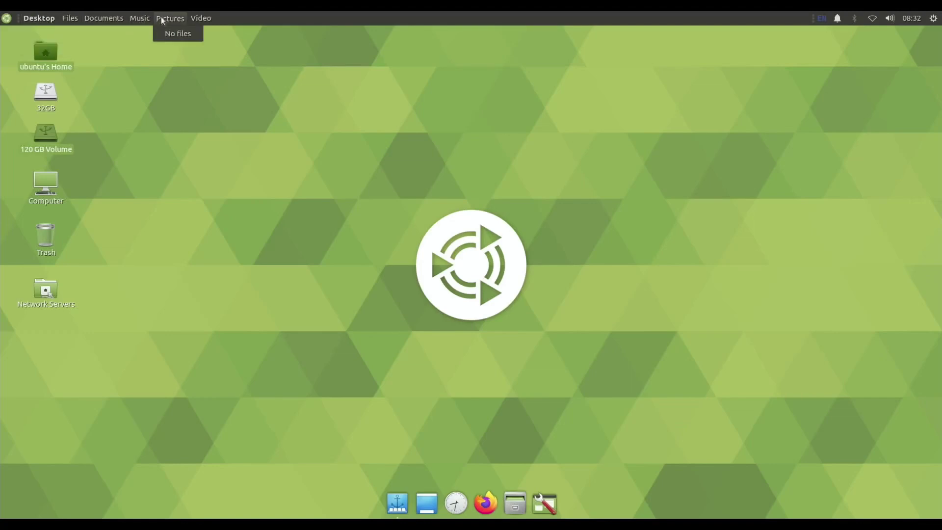
{"action": "mouse_move", "coordinate": [42, 20]}
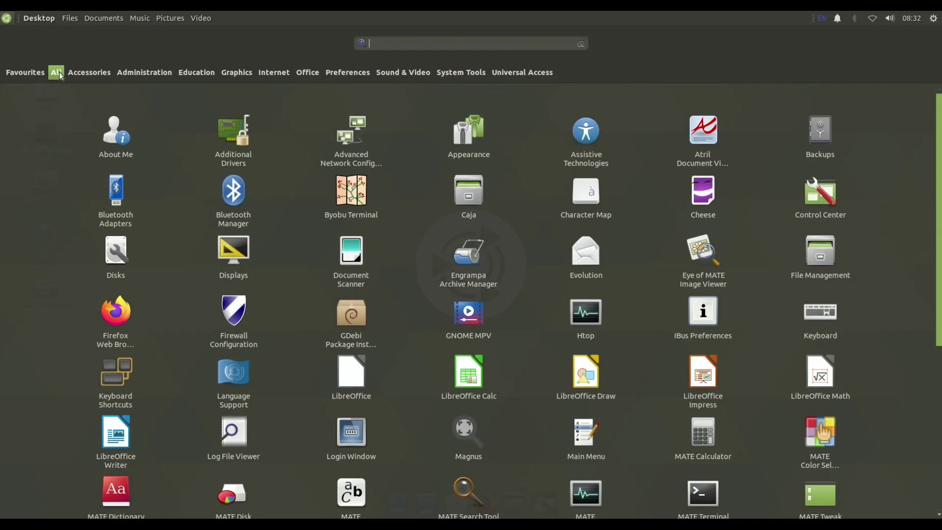
{"action": "left_click", "coordinate": [90, 73]}
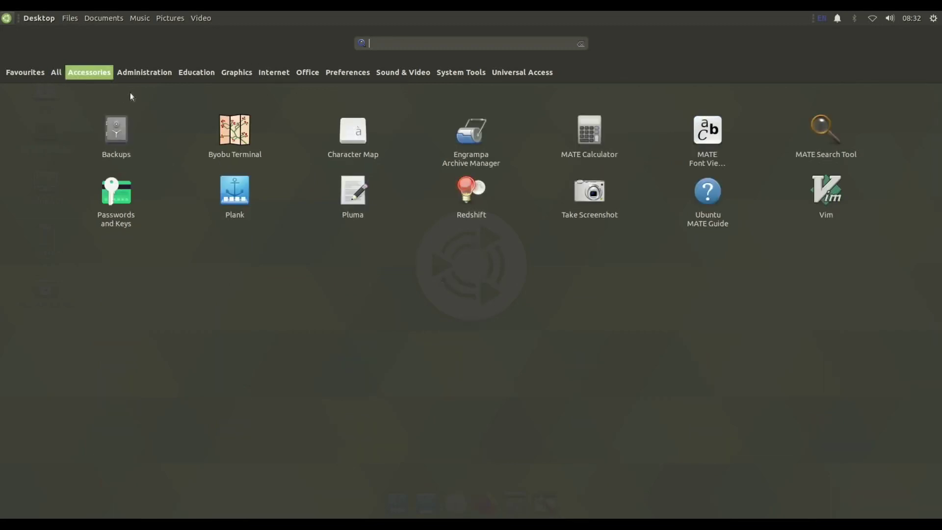
{"action": "left_click", "coordinate": [153, 72]}
{"action": "left_click", "coordinate": [194, 73]}
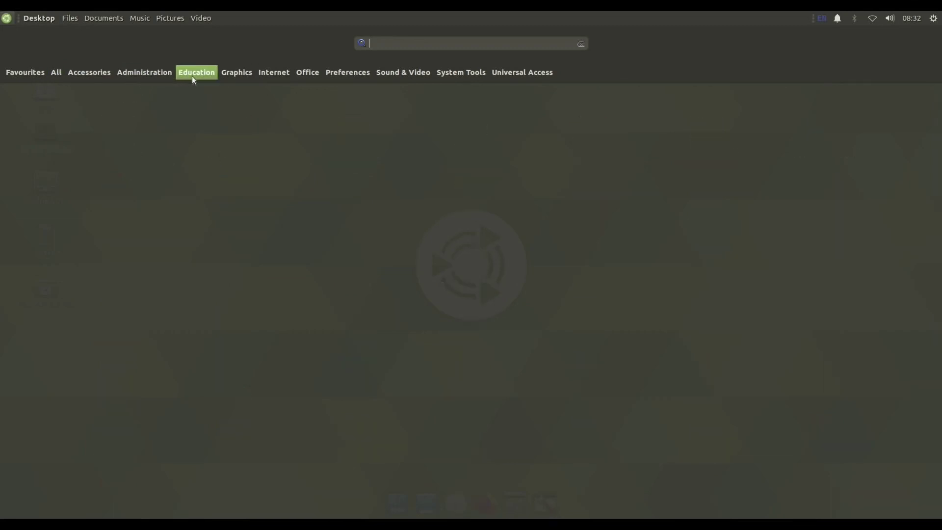
{"action": "left_click", "coordinate": [234, 74]}
{"action": "left_click", "coordinate": [275, 73]}
{"action": "left_click", "coordinate": [309, 74]}
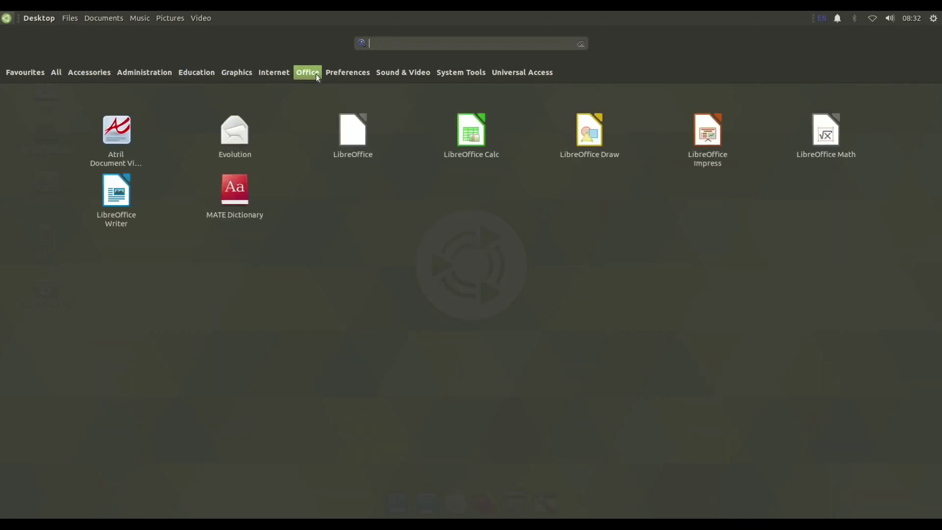
{"action": "left_click", "coordinate": [346, 73]}
{"action": "left_click", "coordinate": [396, 71]}
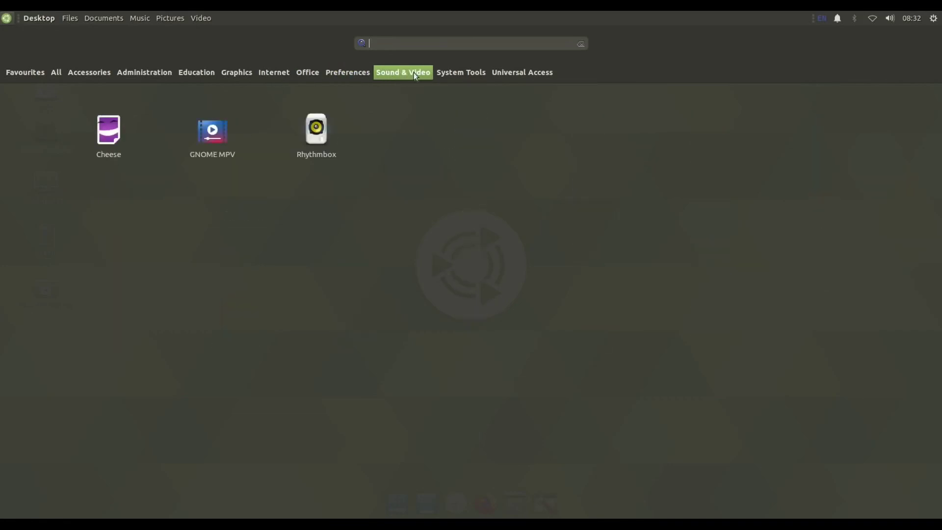
{"action": "left_click", "coordinate": [447, 77]}
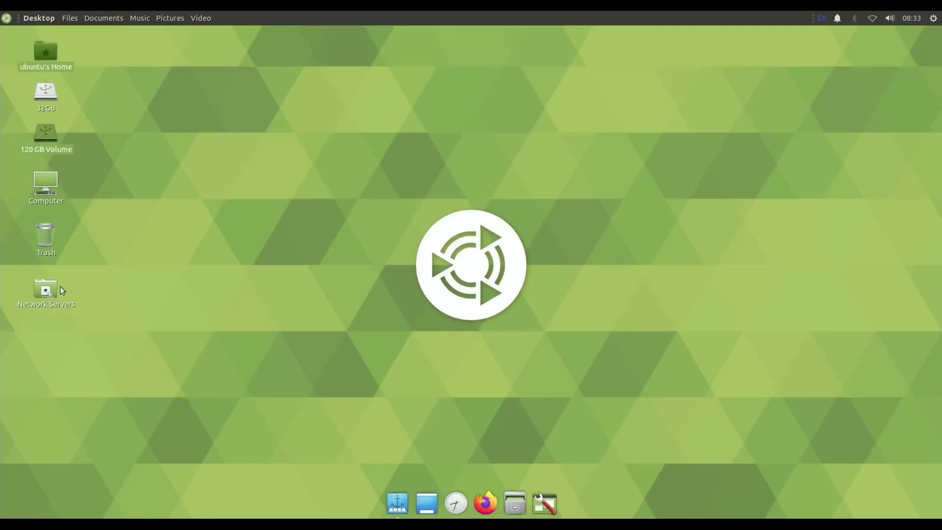
Check the recent files list and dismiss it, since it is empty
{"action": "left_click", "coordinate": [75, 18]}
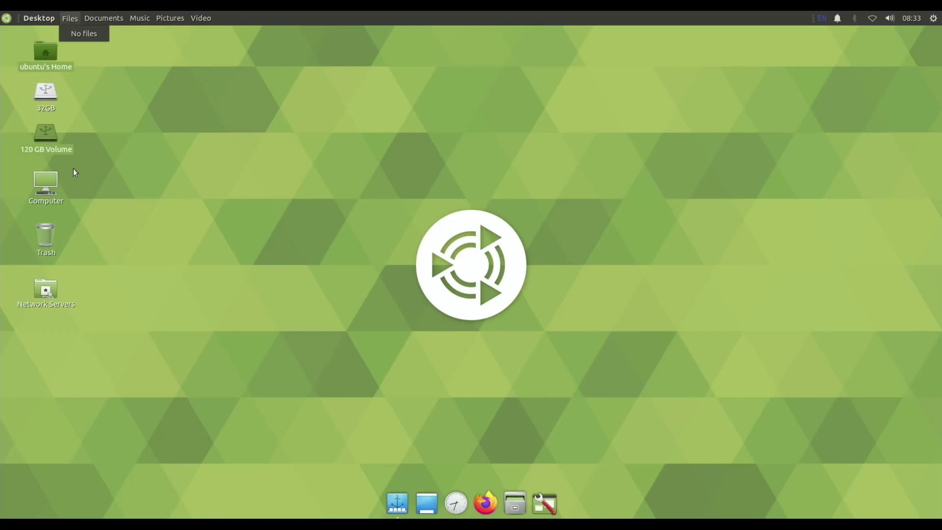
{"action": "left_click", "coordinate": [47, 180]}
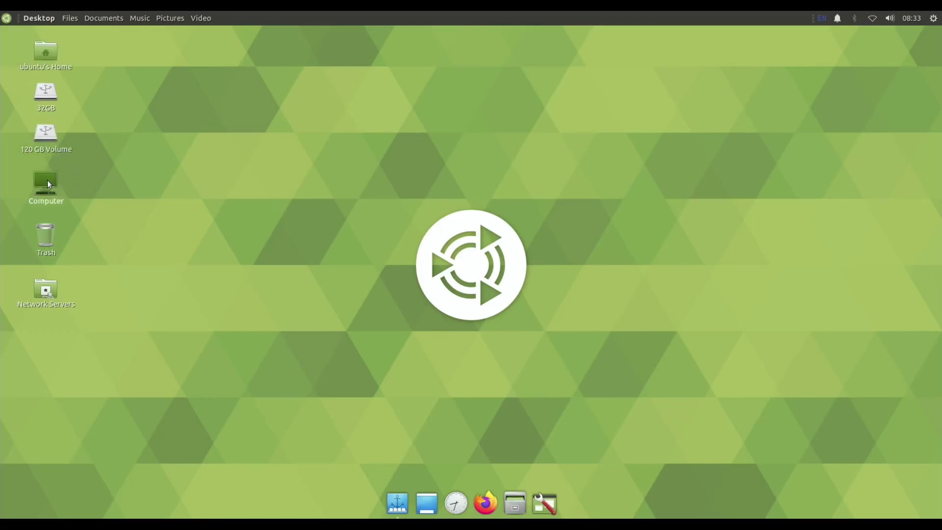
Open the home folder in Caja and connect anonymously to the WDMyCloud network server
{"action": "double_click", "coordinate": [37, 56]}
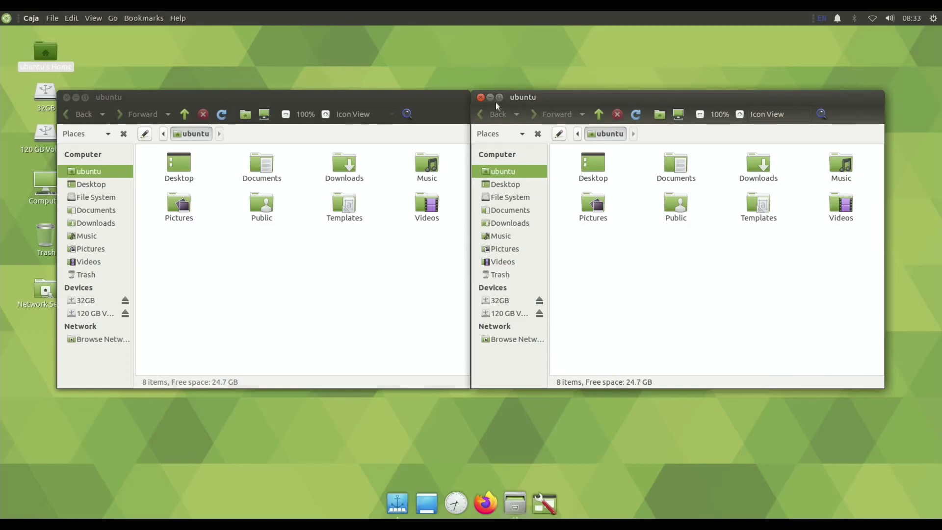
{"action": "left_click", "coordinate": [480, 97]}
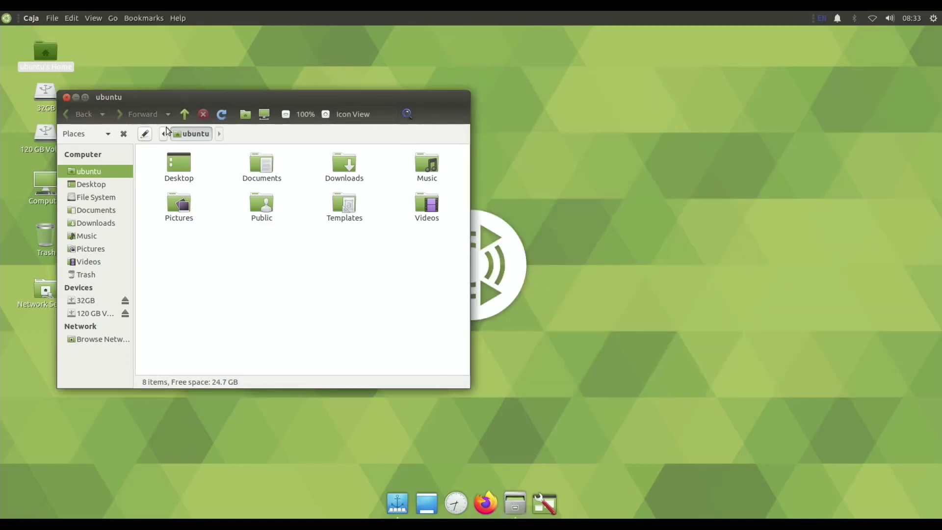
{"action": "left_click_drag", "start_coordinate": [148, 102], "coordinate": [276, 109]}
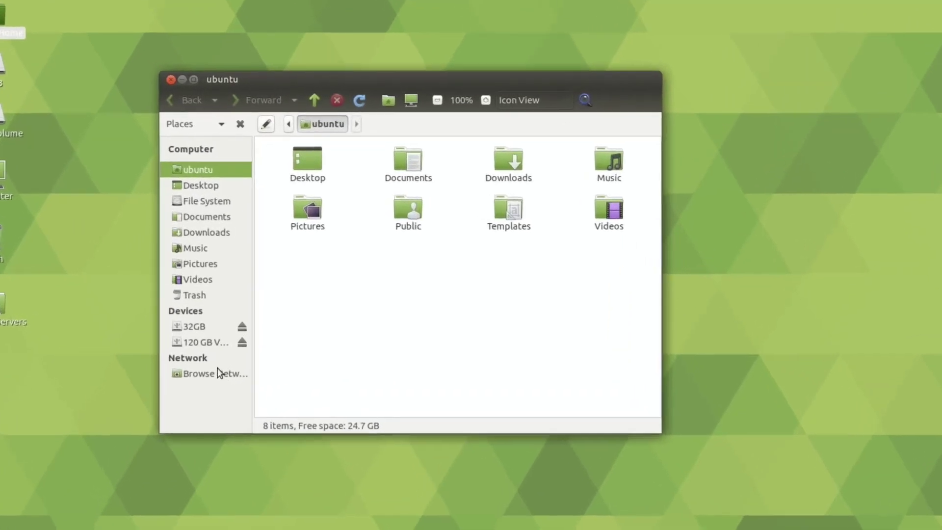
{"action": "left_click", "coordinate": [226, 345]}
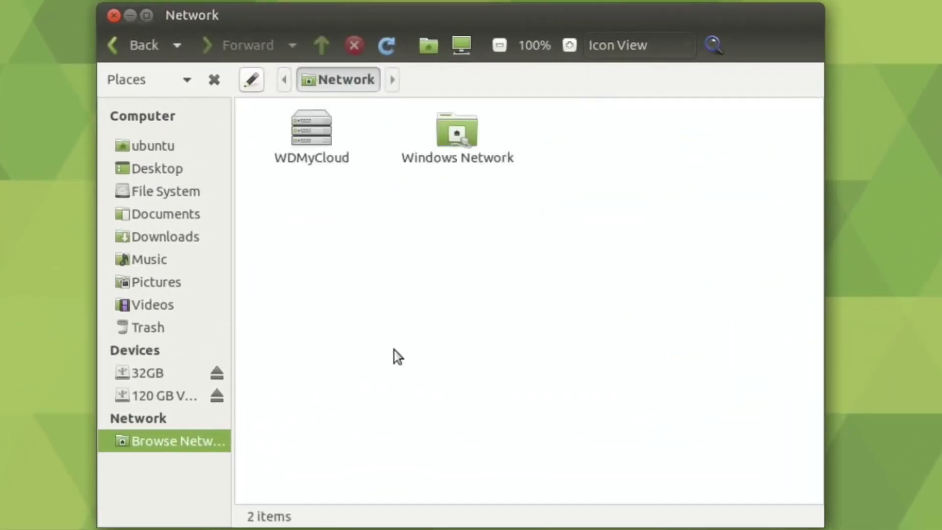
{"action": "double_click", "coordinate": [308, 134]}
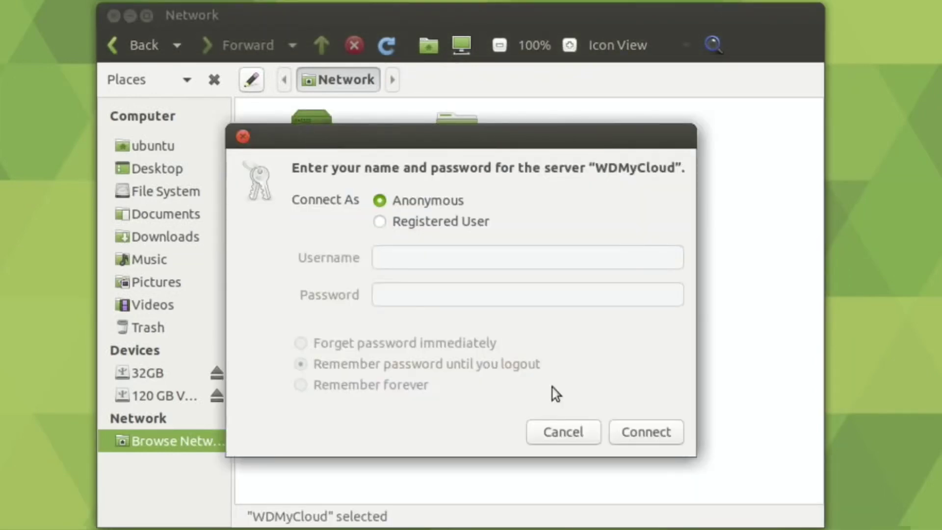
{"action": "left_click", "coordinate": [632, 431]}
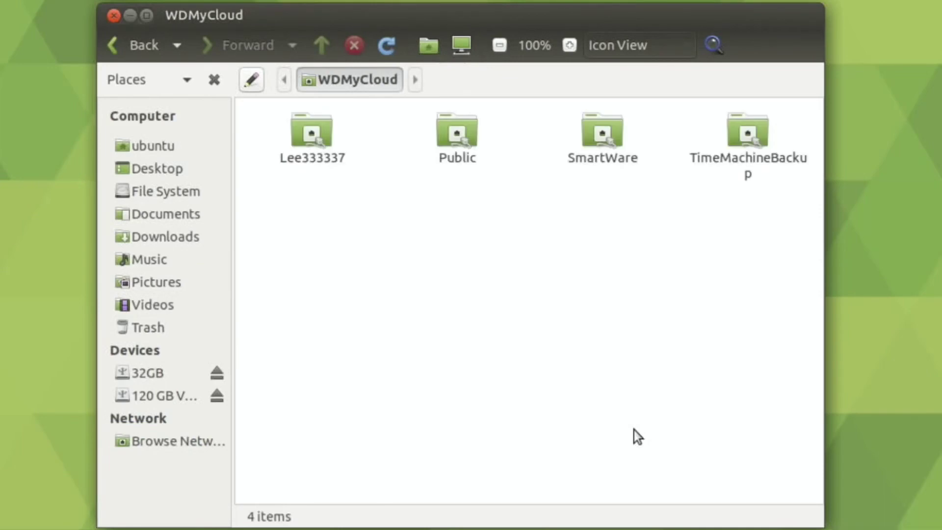
Navigate Public > WORK > work 4k memory stick tdk > 1080 and select paddington-tlr3_h1080p.mp4
{"action": "double_click", "coordinate": [464, 137]}
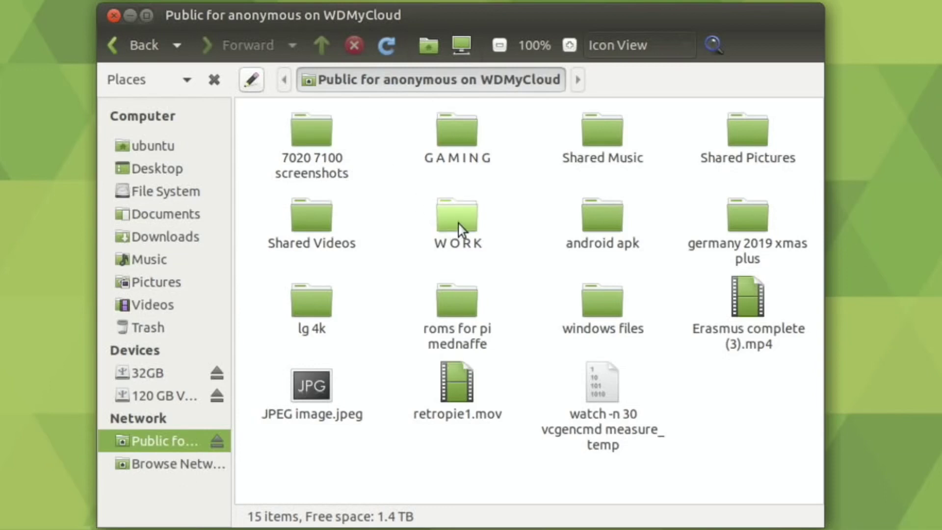
{"action": "double_click", "coordinate": [458, 224]}
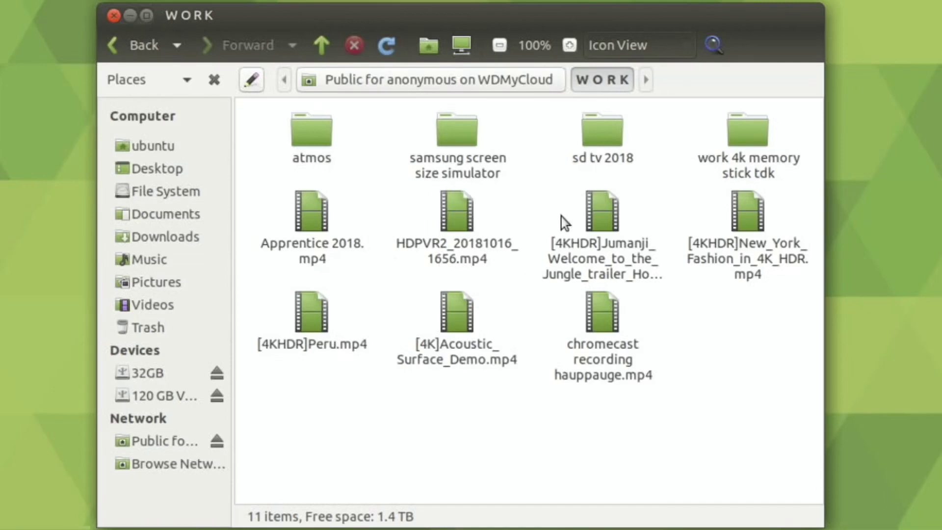
{"action": "double_click", "coordinate": [741, 128]}
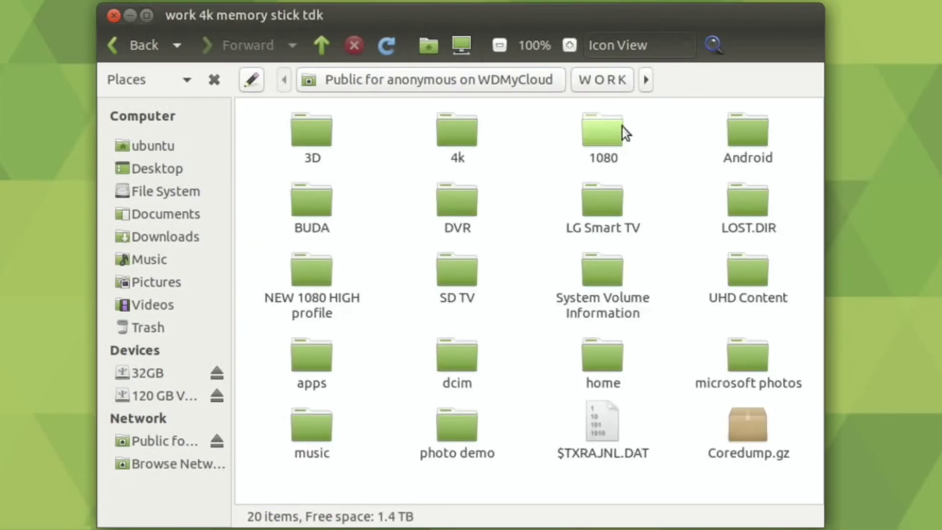
{"action": "double_click", "coordinate": [611, 126]}
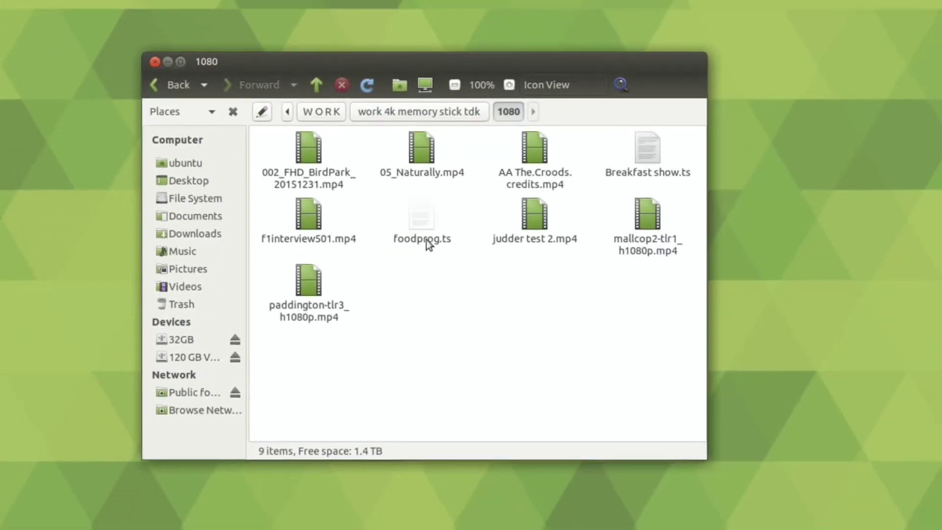
{"action": "left_click", "coordinate": [317, 287]}
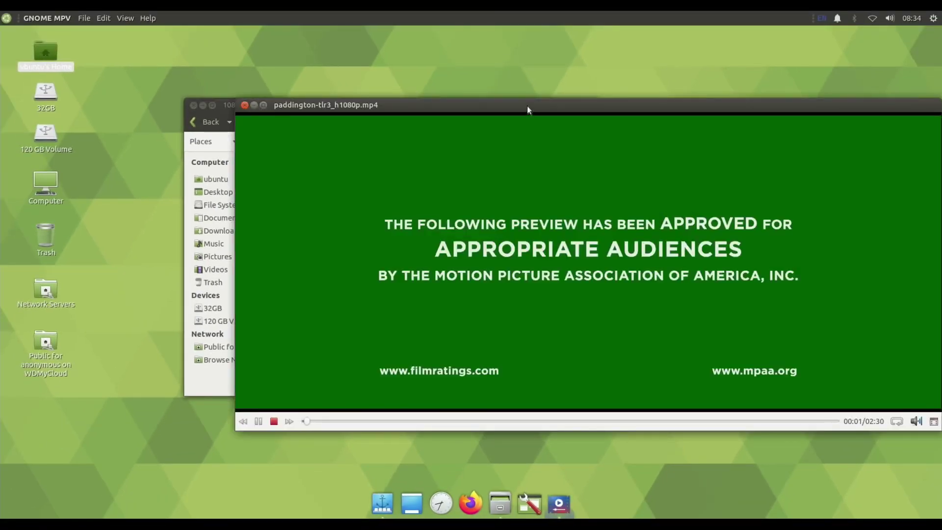
Watch the Paddington trailer in GNOME MPV, then stop playback and close the player
{"action": "left_click_drag", "start_coordinate": [527, 105], "coordinate": [452, 90]}
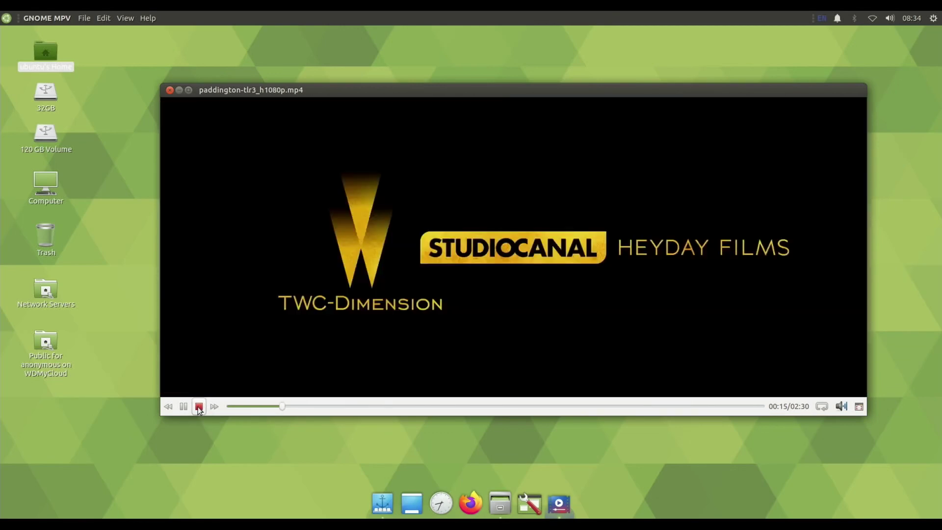
{"action": "left_click", "coordinate": [199, 406]}
{"action": "left_click", "coordinate": [169, 90]}
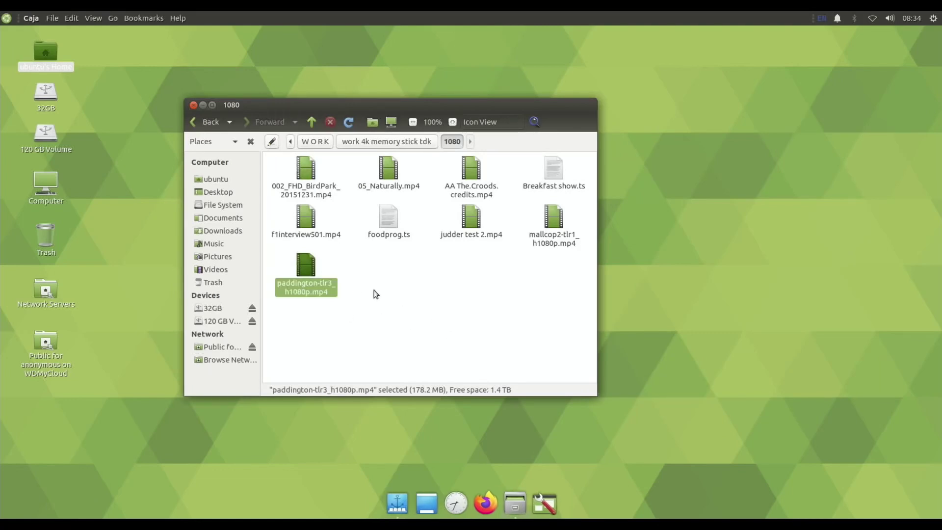
Close the 1080 folder window and dismiss the application menu
{"action": "left_click", "coordinate": [193, 105]}
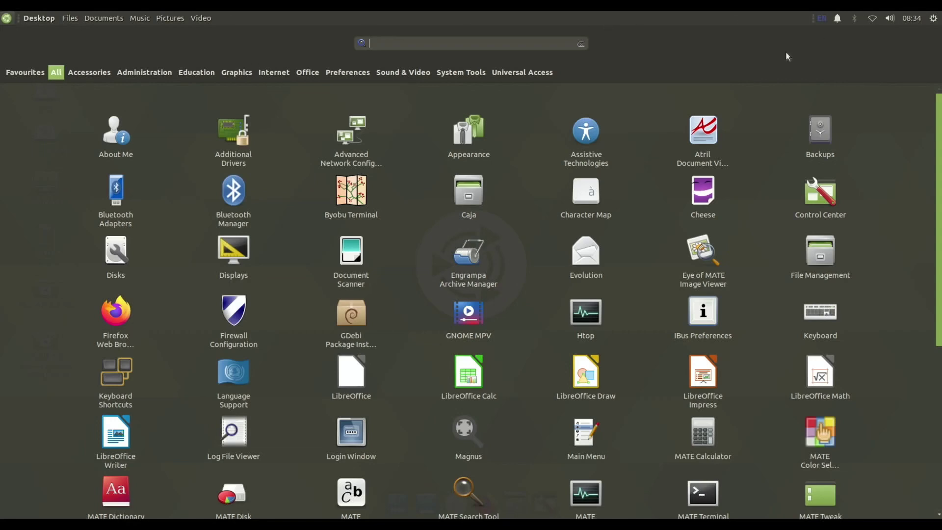
{"action": "left_click", "coordinate": [6, 19]}
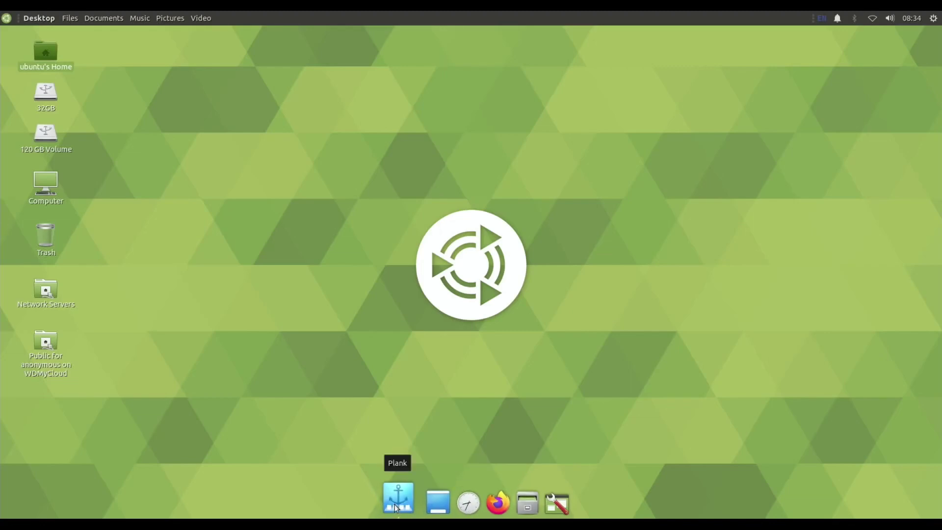
Open Plank dock preferences and try icon size 40 before returning it to 44
{"action": "left_click", "coordinate": [396, 505]}
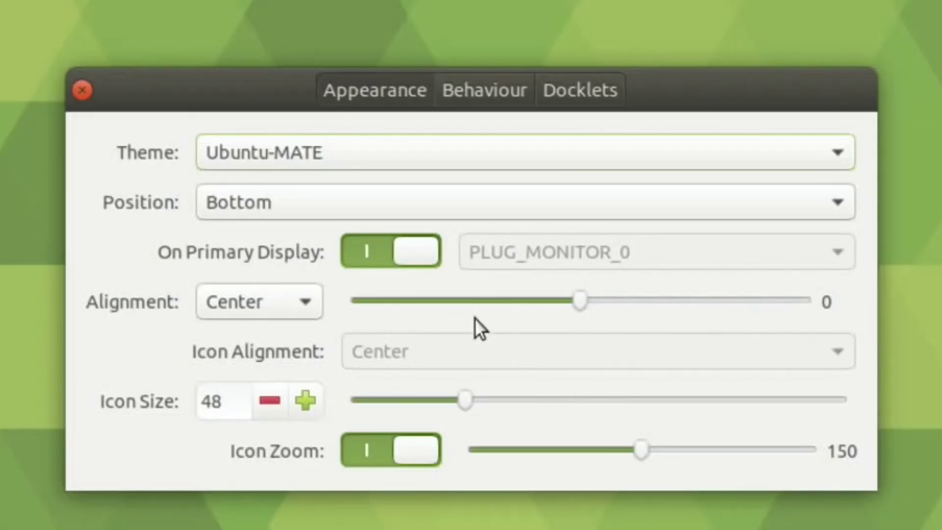
{"action": "left_click", "coordinate": [275, 399]}
{"action": "left_click", "coordinate": [275, 399]}
{"action": "left_click", "coordinate": [275, 399]}
{"action": "left_click", "coordinate": [275, 399]}
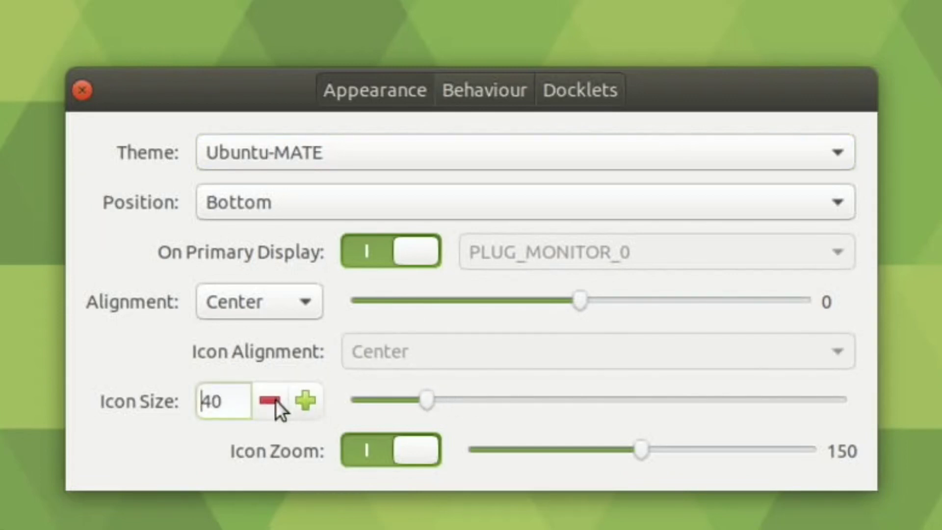
{"action": "left_click", "coordinate": [308, 401]}
{"action": "left_click", "coordinate": [308, 401]}
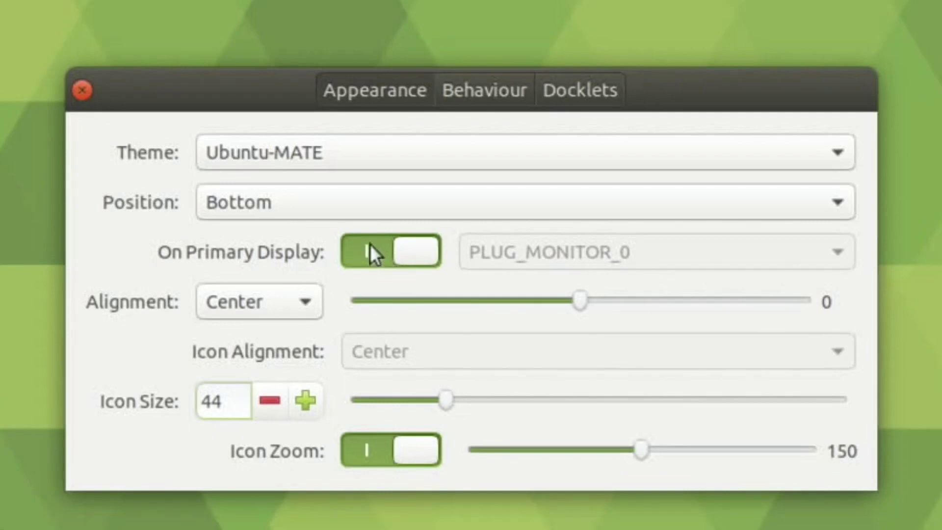
Keep the dock at Bottom and try the Transparent theme before reverting to Ubuntu-MATE
{"action": "left_click", "coordinate": [473, 199]}
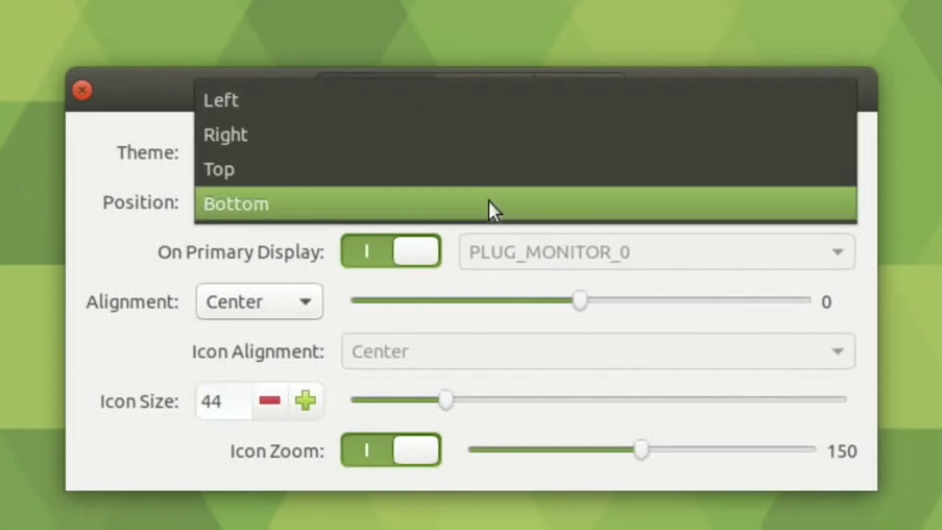
{"action": "left_click", "coordinate": [488, 201]}
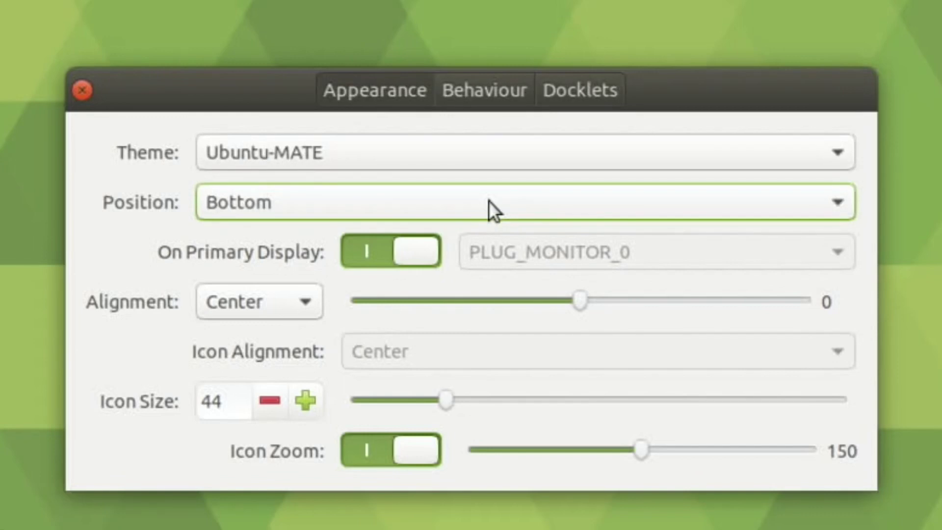
{"action": "left_click", "coordinate": [405, 148]}
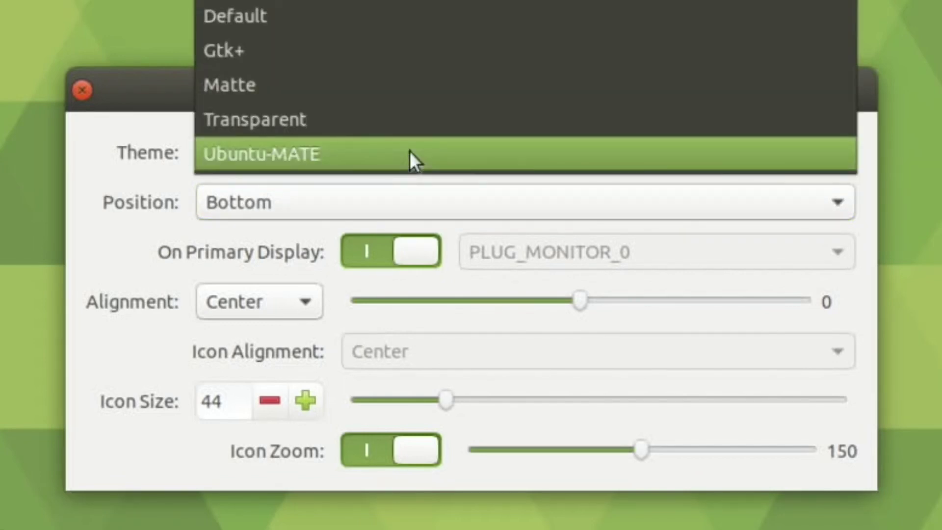
{"action": "left_click", "coordinate": [341, 127]}
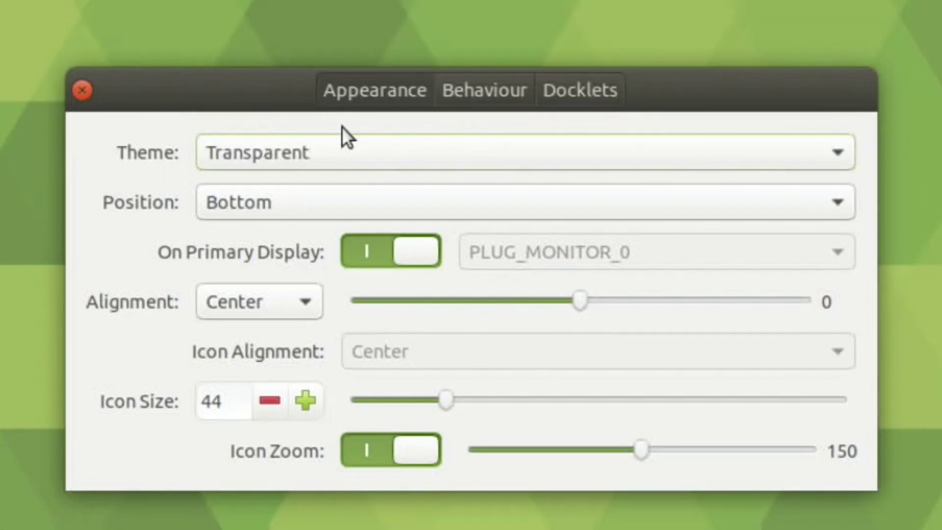
{"action": "left_click", "coordinate": [322, 152]}
{"action": "left_click", "coordinate": [313, 161]}
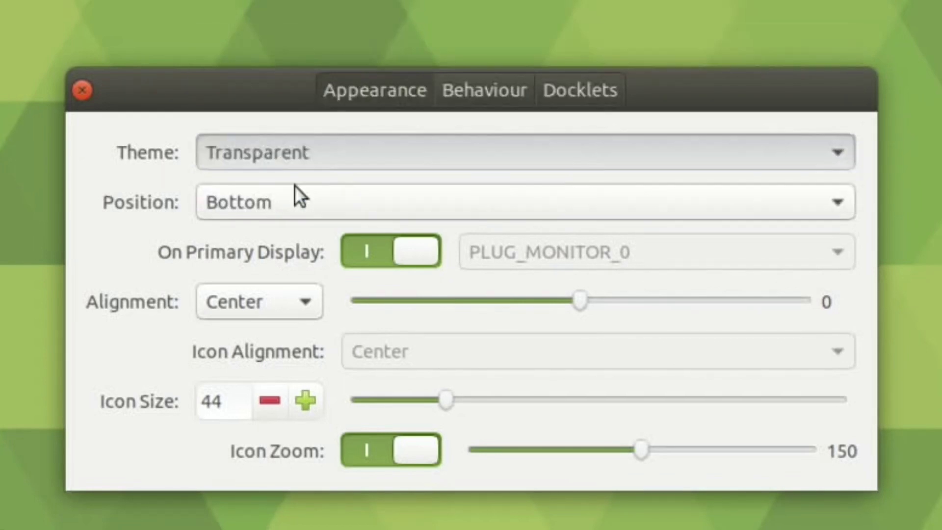
Look over the Behaviour and Docklets settings, then close the dock preferences
{"action": "left_click", "coordinate": [475, 101]}
{"action": "left_click", "coordinate": [573, 88]}
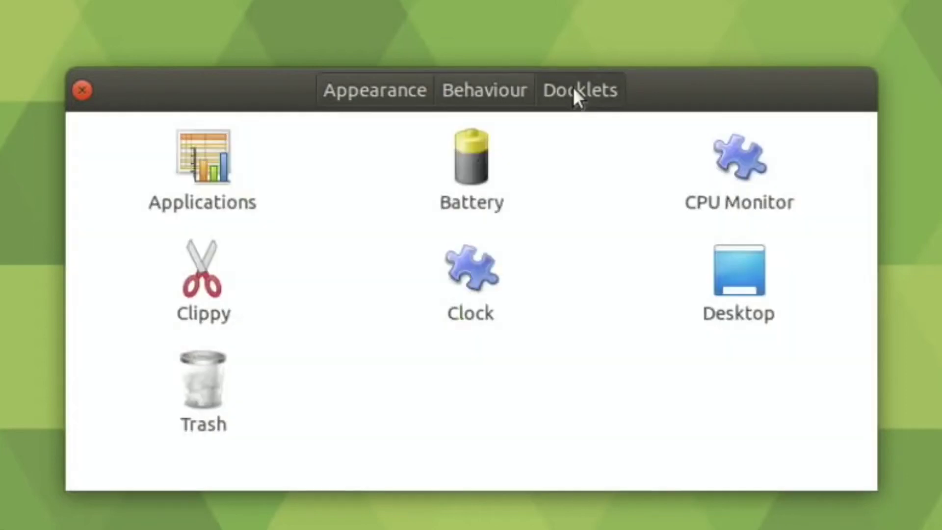
{"action": "left_click", "coordinate": [86, 93]}
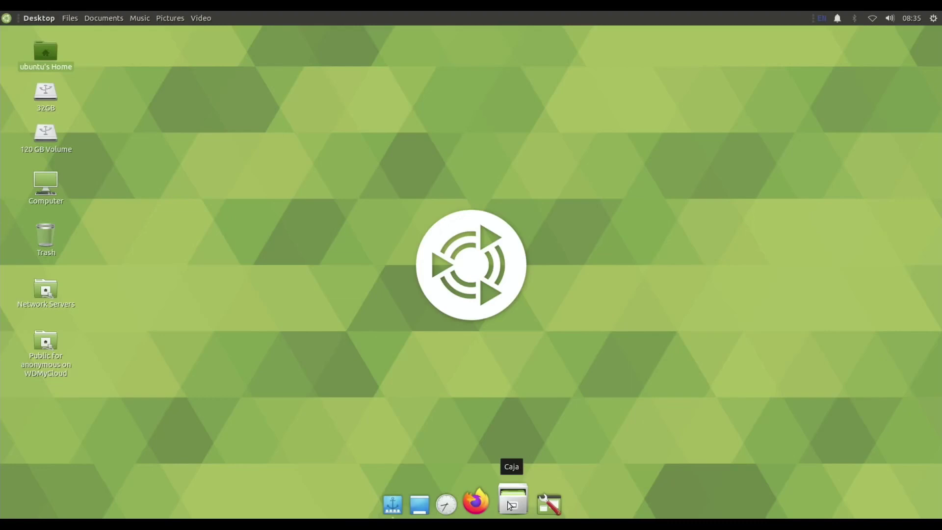
{"action": "left_click", "coordinate": [511, 505]}
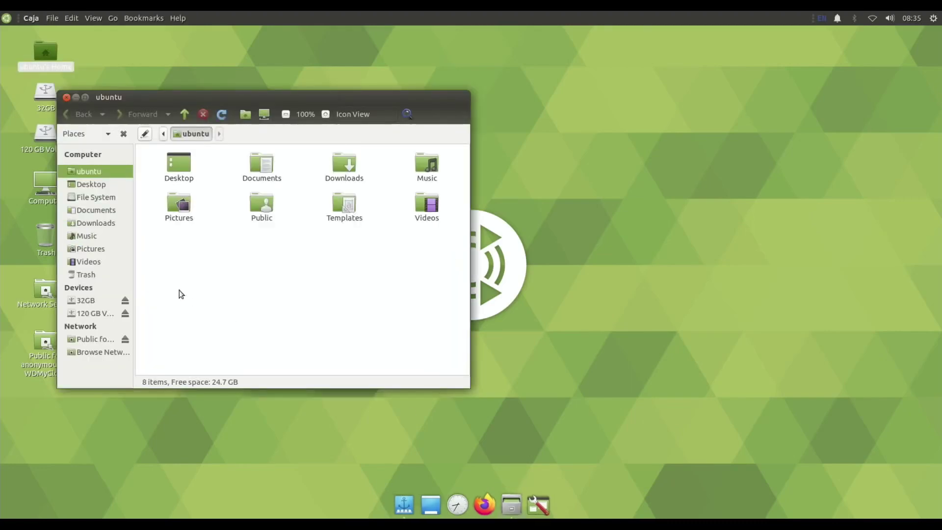
{"action": "left_click", "coordinate": [97, 352]}
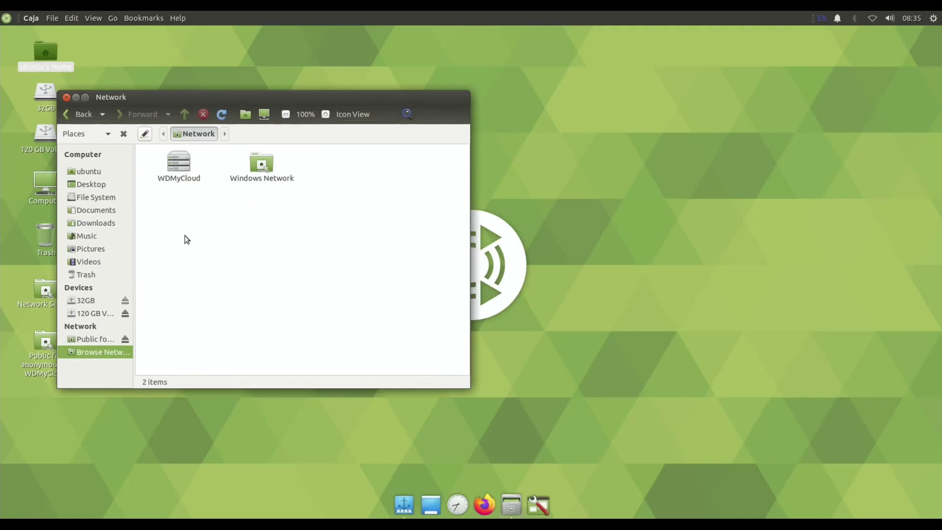
{"action": "left_click", "coordinate": [93, 172]}
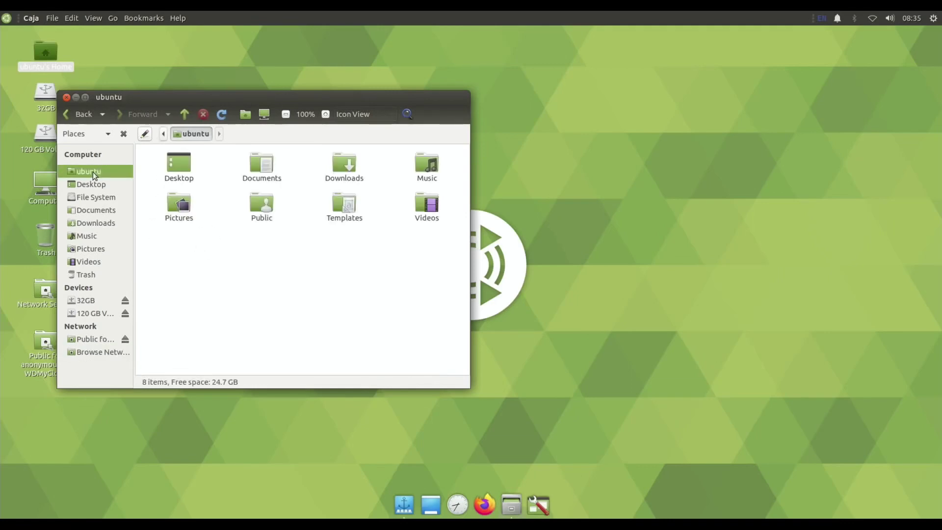
{"action": "left_click", "coordinate": [88, 301]}
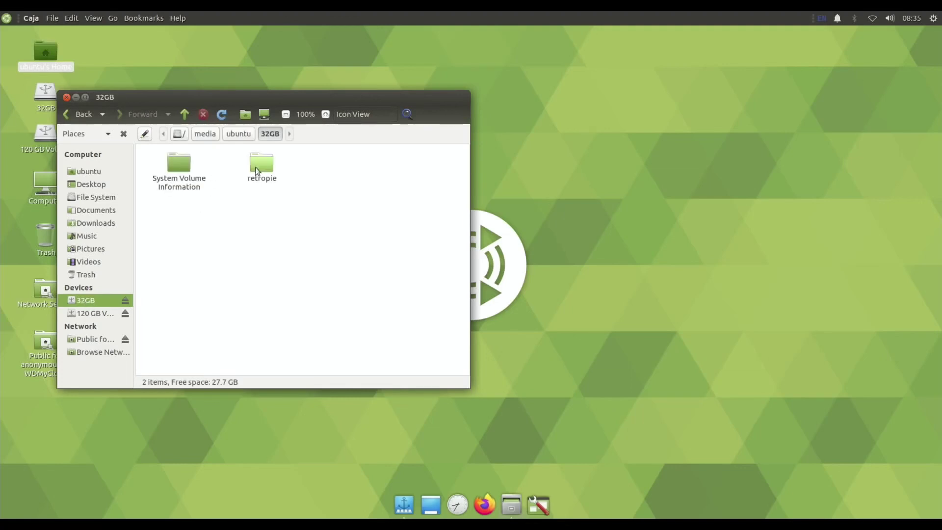
{"action": "double_click", "coordinate": [258, 167]}
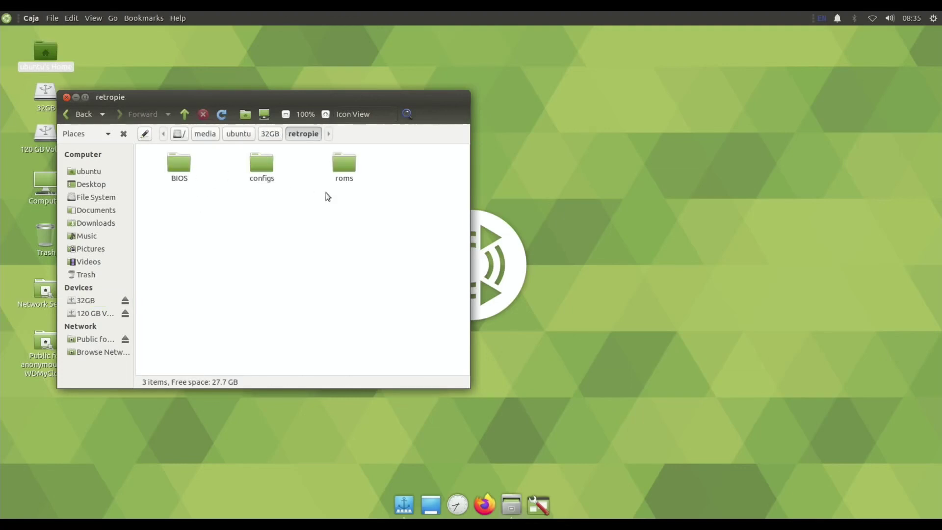
{"action": "double_click", "coordinate": [335, 174]}
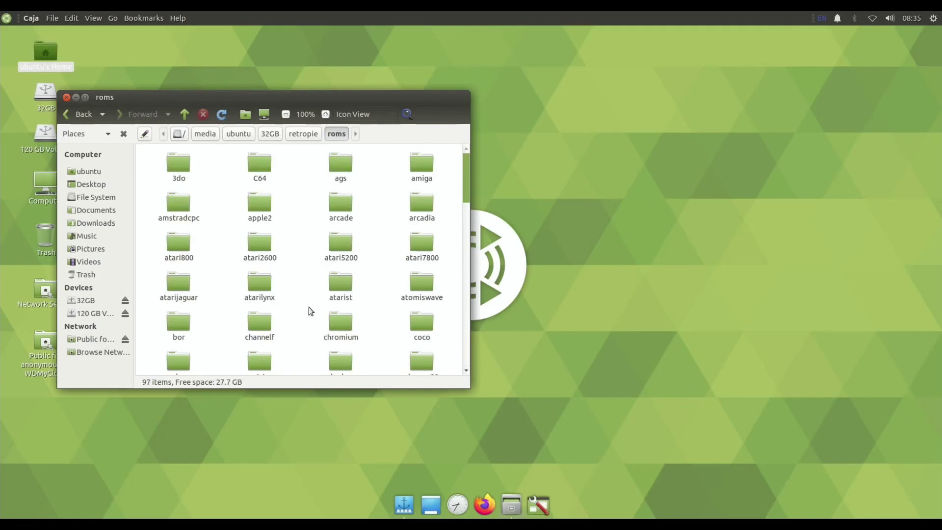
{"action": "scroll", "coordinate": [310, 311], "scroll_direction": "down", "scroll_amount": 10}
{"action": "scroll", "coordinate": [310, 311], "scroll_direction": "up", "scroll_amount": 10}
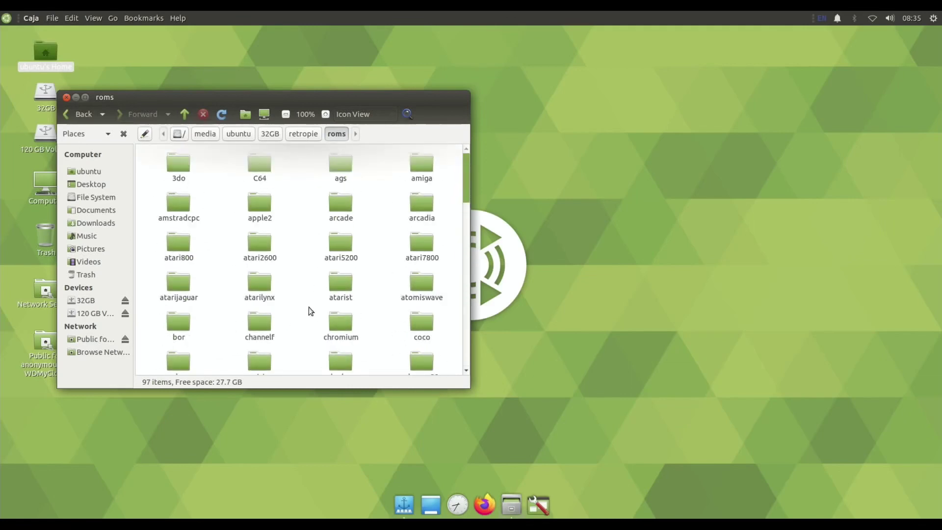
{"action": "left_click", "coordinate": [67, 98]}
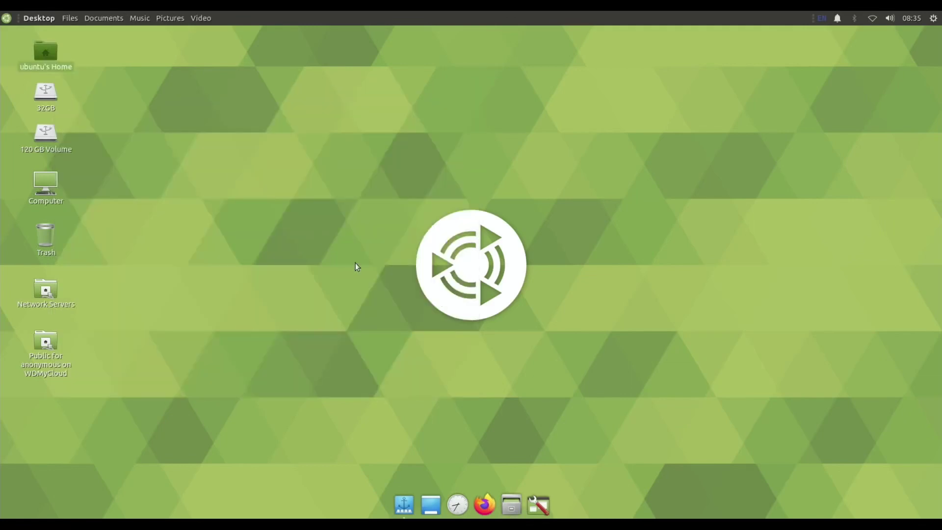
Launch Firefox and search for bbc, hotukdeals and youtube in three separate tabs
{"action": "left_click", "coordinate": [484, 504]}
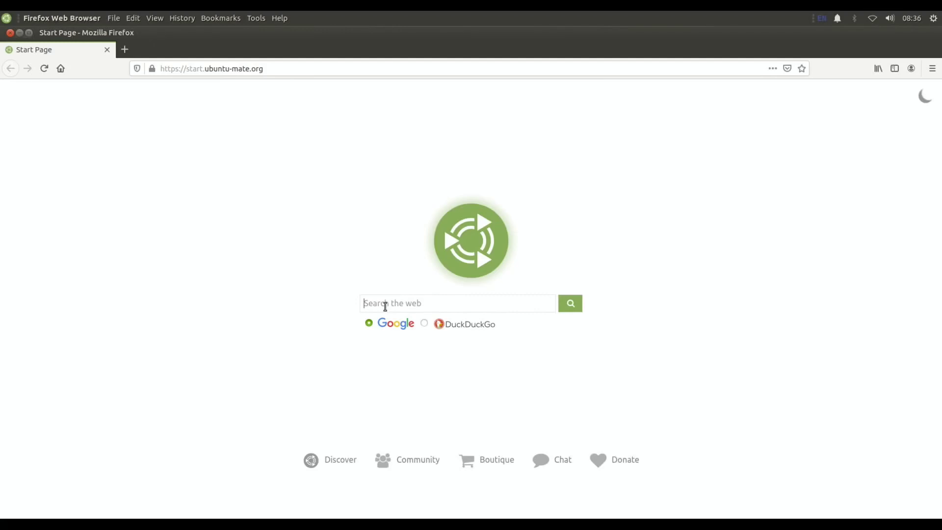
{"action": "key", "text": "Return"}
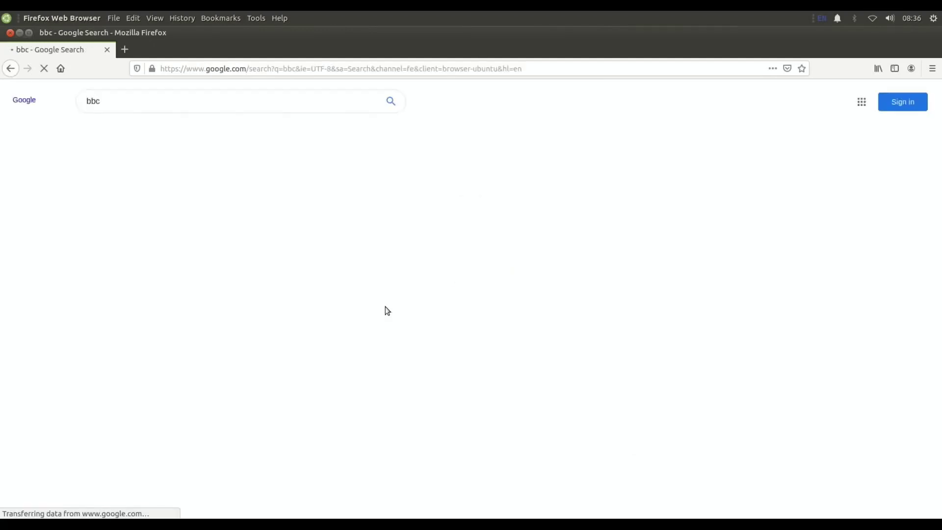
{"action": "left_click", "coordinate": [124, 49]}
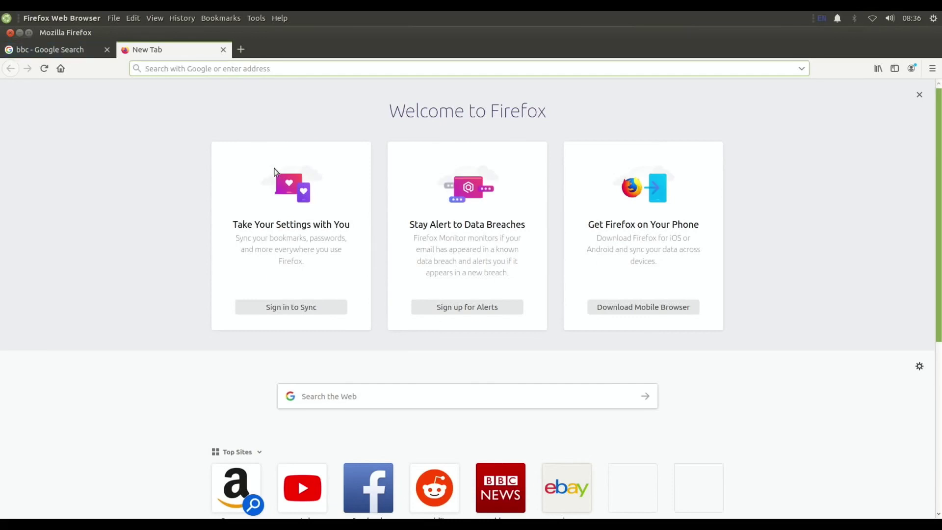
{"action": "type", "text": "hotukde"}
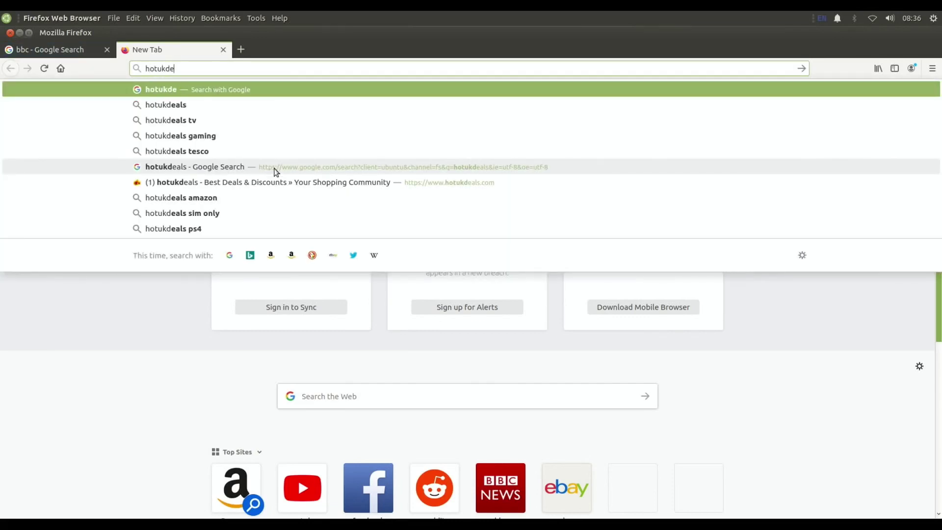
{"action": "type", "text": "als"}
{"action": "key", "text": "Return"}
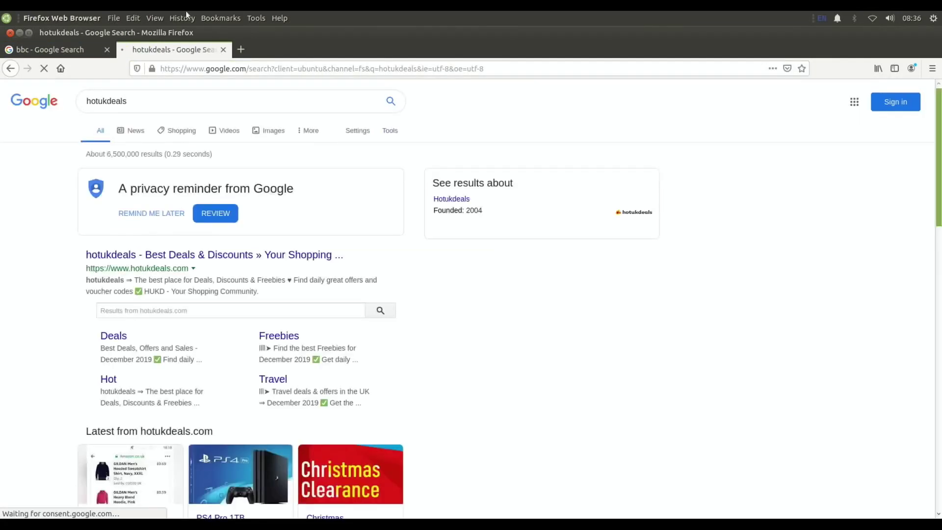
{"action": "left_click", "coordinate": [241, 49]}
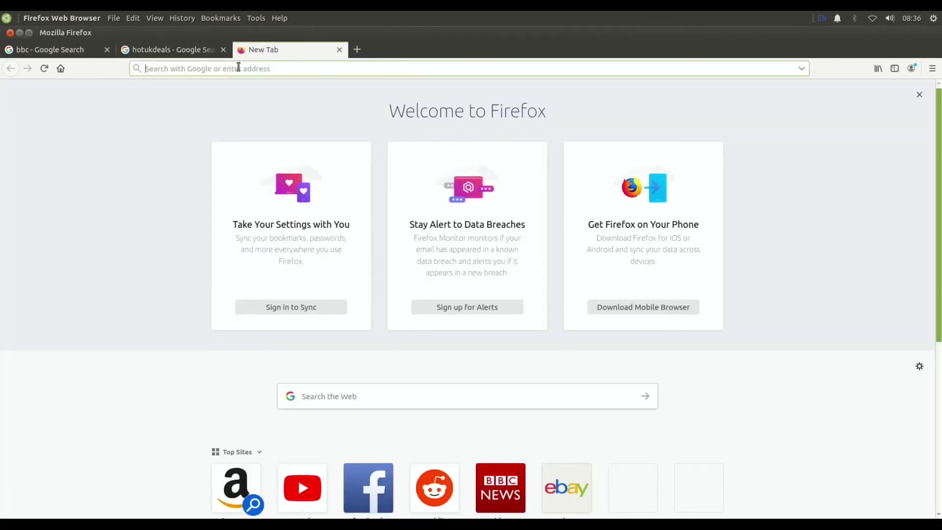
{"action": "type", "text": "youtube"}
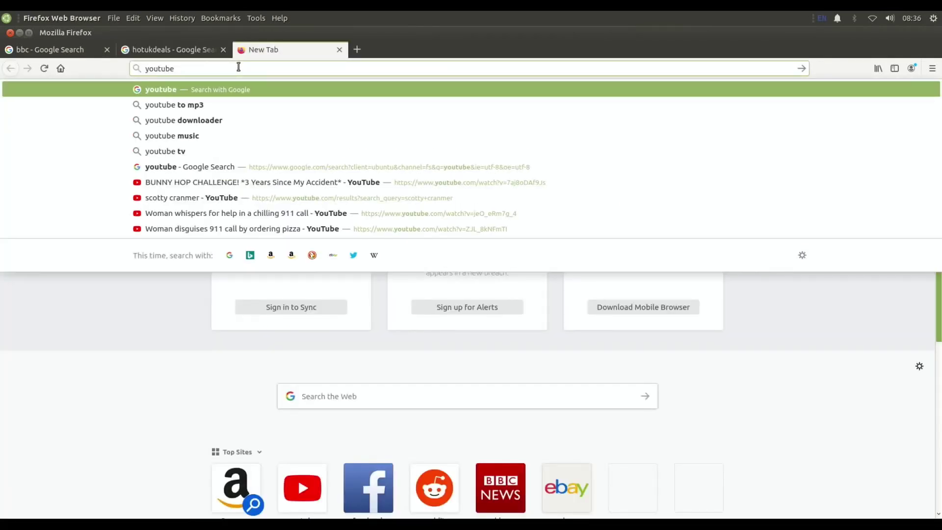
{"action": "key", "text": "Return"}
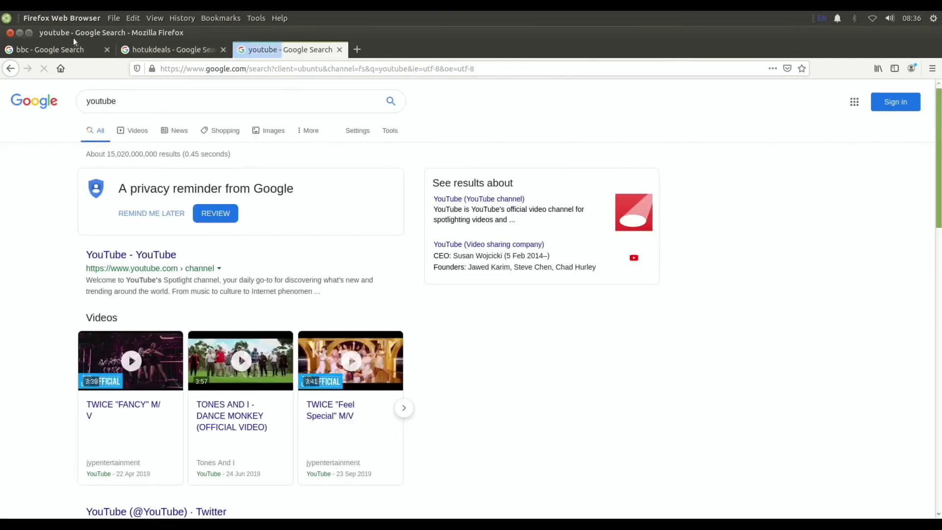
Open the BBC home page from the bbc results and go to the Brexit bill article
{"action": "left_click", "coordinate": [56, 51]}
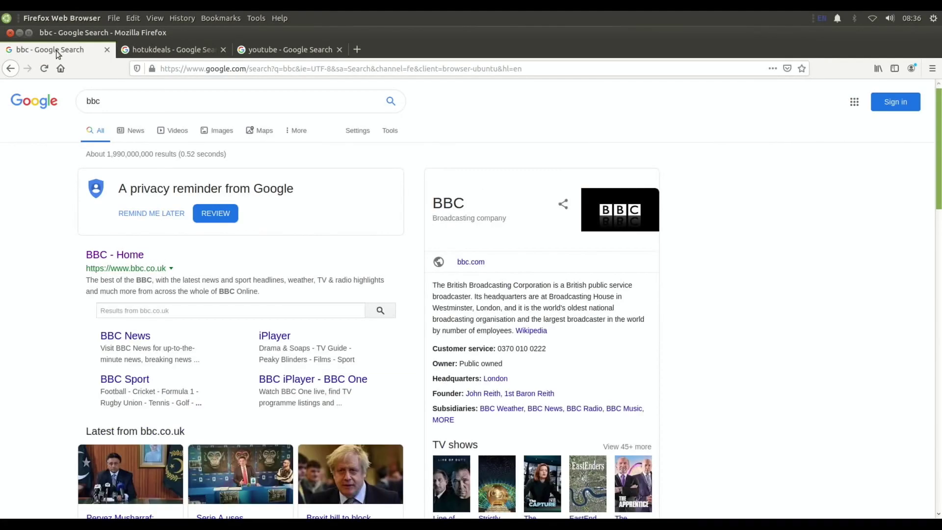
{"action": "left_click", "coordinate": [139, 258]}
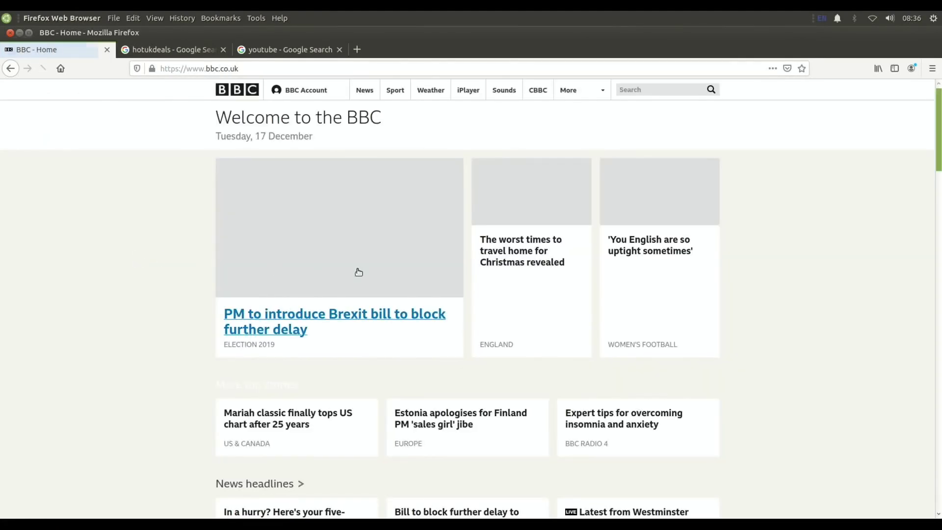
{"action": "left_click", "coordinate": [359, 271]}
{"action": "scroll", "coordinate": [358, 272], "scroll_direction": "down", "scroll_amount": 15}
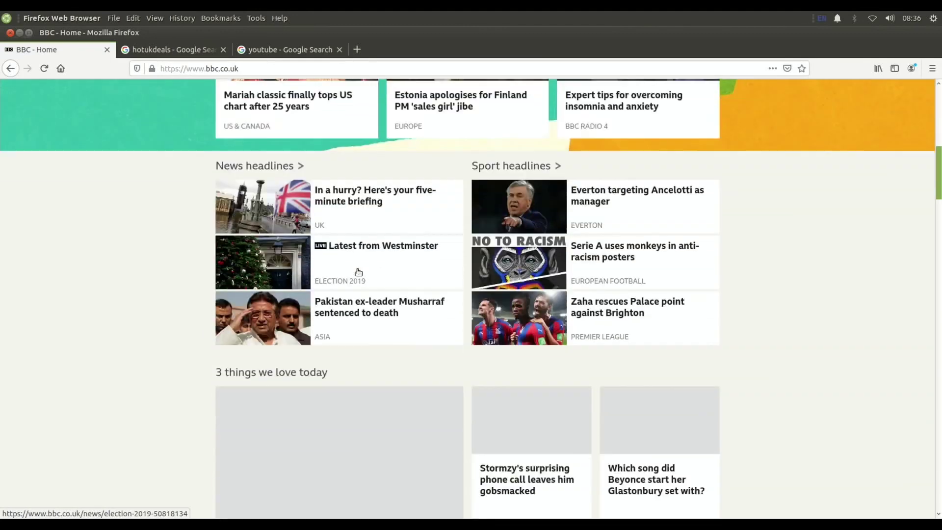
{"action": "scroll", "coordinate": [358, 272], "scroll_direction": "up", "scroll_amount": 15}
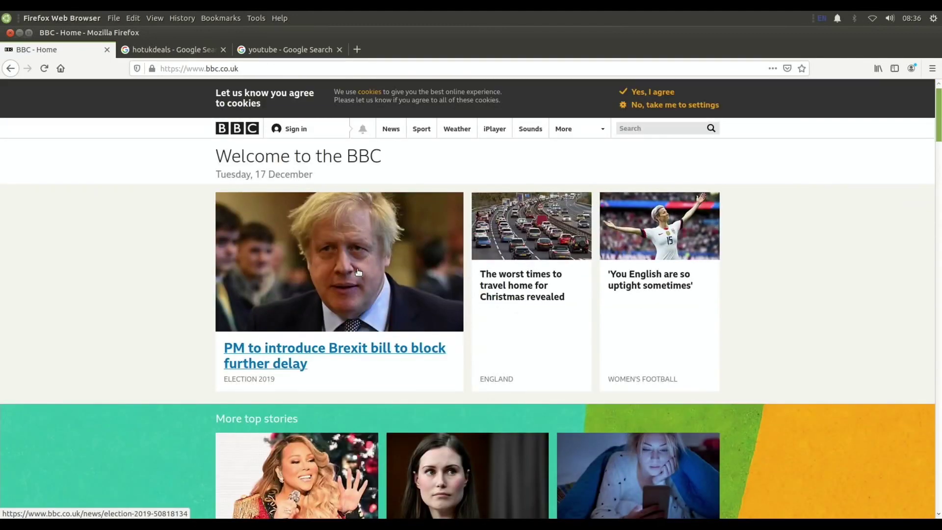
{"action": "scroll", "coordinate": [358, 272], "scroll_direction": "down", "scroll_amount": 10}
{"action": "scroll", "coordinate": [359, 272], "scroll_direction": "down", "scroll_amount": 5}
{"action": "scroll", "coordinate": [358, 272], "scroll_direction": "up", "scroll_amount": 15}
{"action": "left_click", "coordinate": [332, 353]}
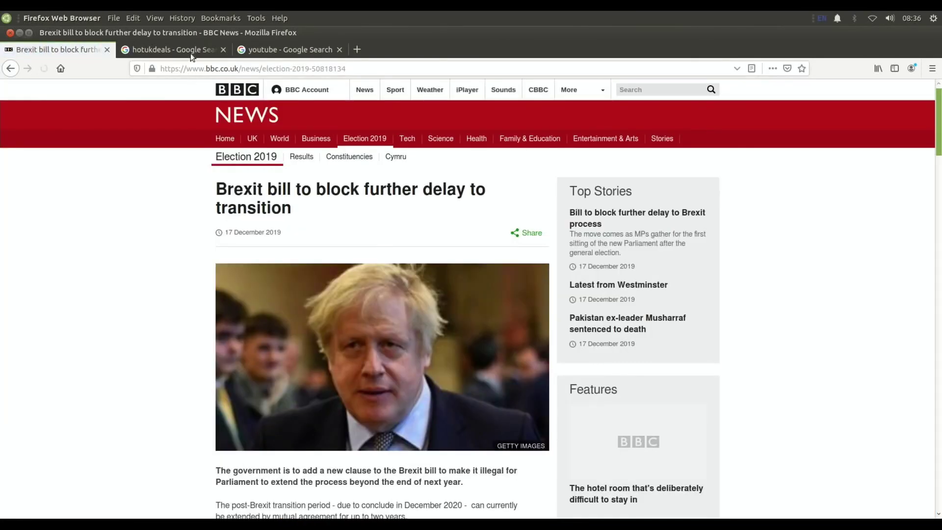
Open the hotukdeals website from its search results and scroll through the page
{"action": "left_click", "coordinate": [189, 51]}
{"action": "left_click", "coordinate": [179, 257]}
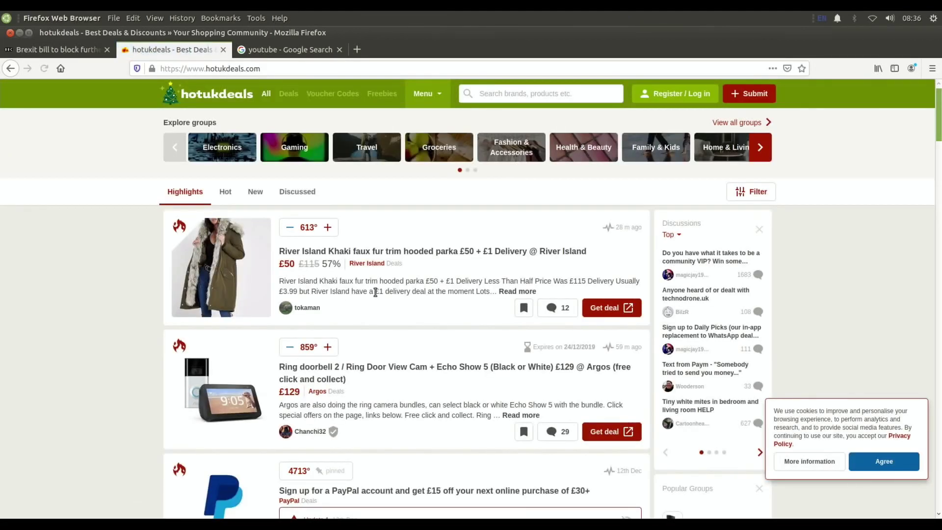
{"action": "scroll", "coordinate": [375, 292], "scroll_direction": "down", "scroll_amount": 20}
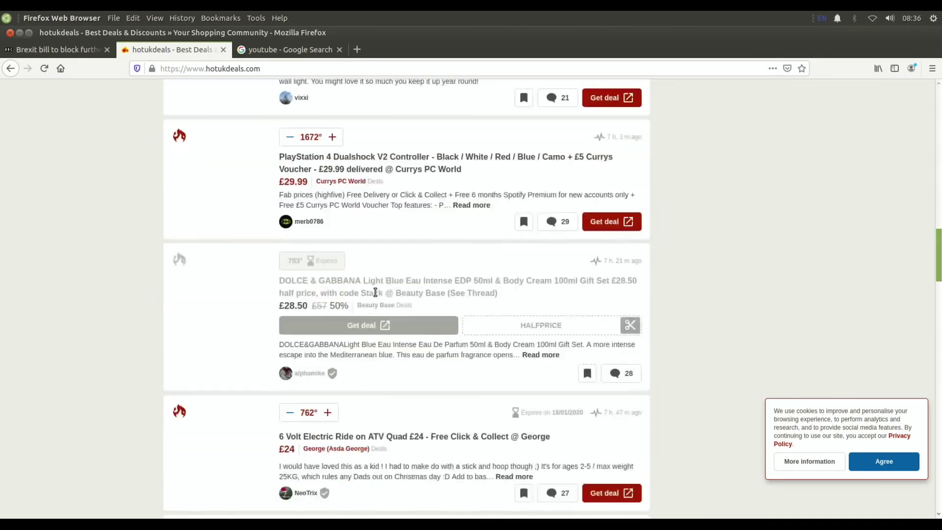
{"action": "scroll", "coordinate": [375, 292], "scroll_direction": "down", "scroll_amount": 5}
{"action": "scroll", "coordinate": [376, 293], "scroll_direction": "up", "scroll_amount": 15}
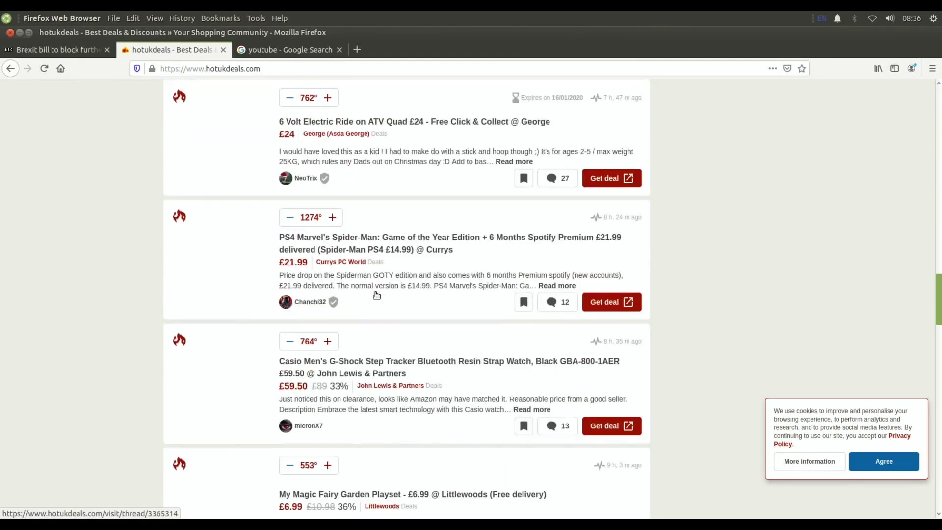
{"action": "scroll", "coordinate": [376, 295], "scroll_direction": "up", "scroll_amount": 10}
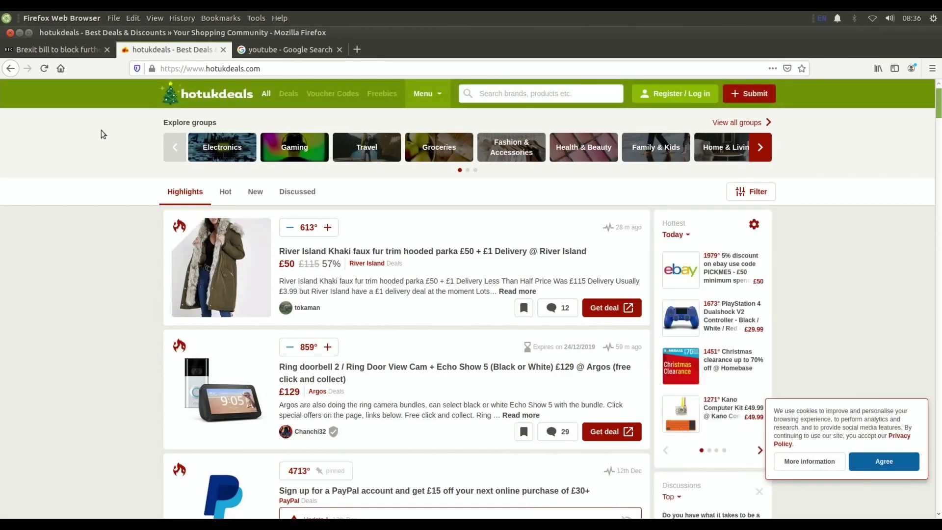
Read through the BBC Brexit bill article and scroll back to its top
{"action": "left_click", "coordinate": [54, 52]}
{"action": "scroll", "coordinate": [256, 283], "scroll_direction": "down", "scroll_amount": 20}
{"action": "scroll", "coordinate": [257, 283], "scroll_direction": "up", "scroll_amount": 20}
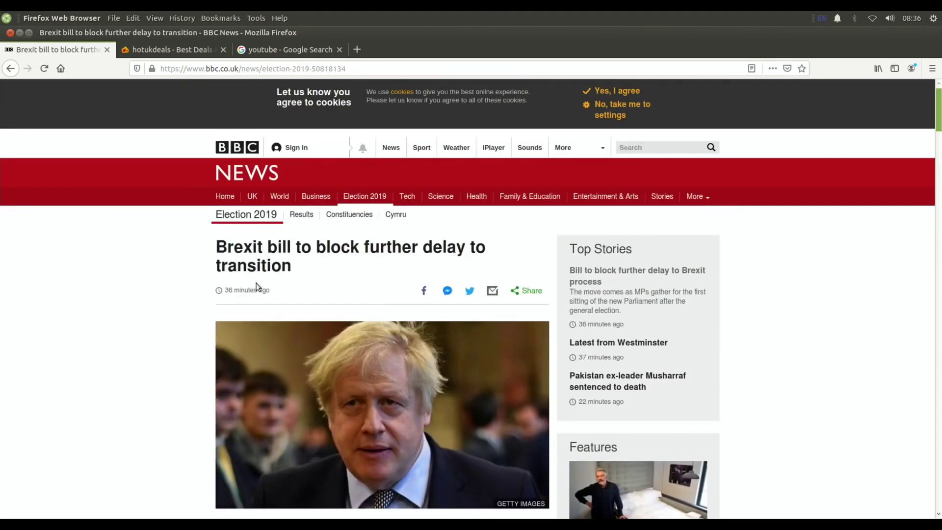
{"action": "scroll", "coordinate": [257, 285], "scroll_direction": "down", "scroll_amount": 11}
{"action": "scroll", "coordinate": [258, 286], "scroll_direction": "down", "scroll_amount": 6}
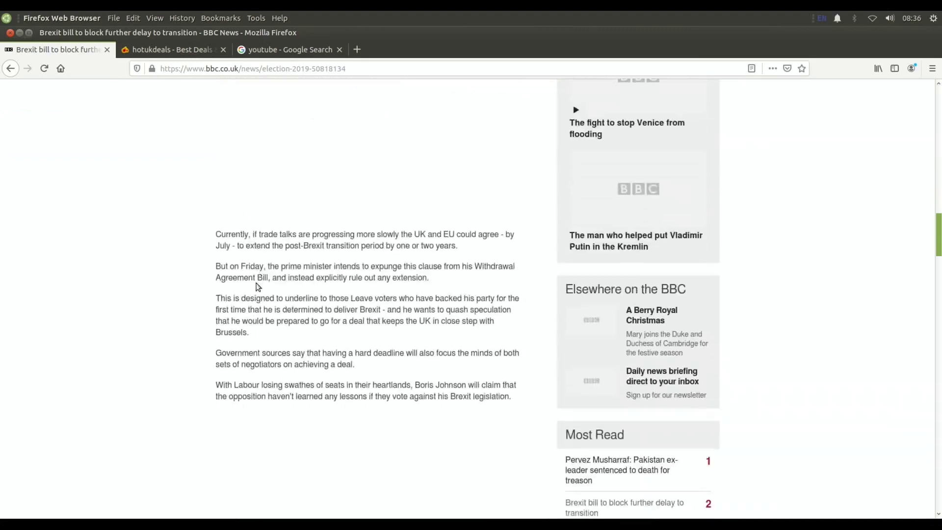
{"action": "scroll", "coordinate": [258, 287], "scroll_direction": "up", "scroll_amount": 4}
{"action": "scroll", "coordinate": [256, 286], "scroll_direction": "down", "scroll_amount": 10}
{"action": "scroll", "coordinate": [256, 285], "scroll_direction": "down", "scroll_amount": 10}
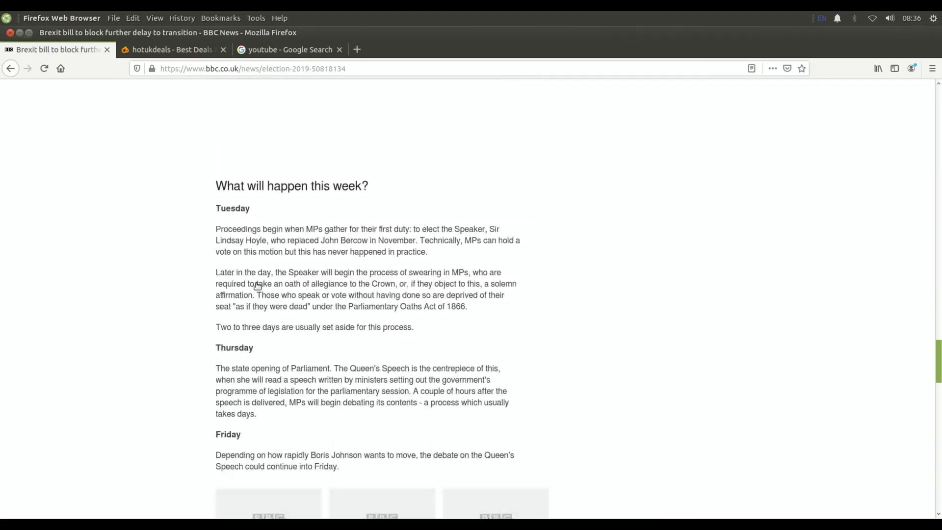
{"action": "scroll", "coordinate": [256, 284], "scroll_direction": "up", "scroll_amount": 15}
{"action": "scroll", "coordinate": [256, 284], "scroll_direction": "up", "scroll_amount": 15}
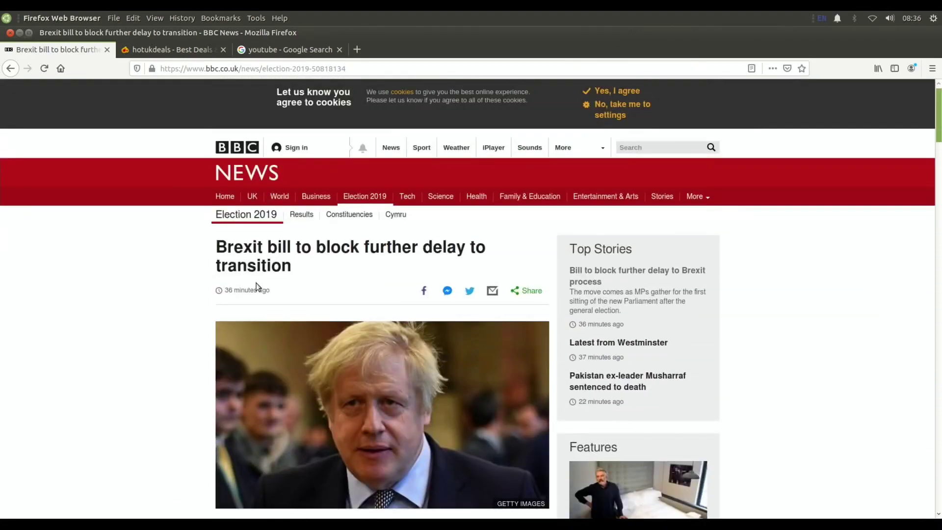
Open YouTube from the youtube search results and search it for 'scotty cranmer'
{"action": "left_click", "coordinate": [194, 54]}
{"action": "left_click", "coordinate": [261, 51]}
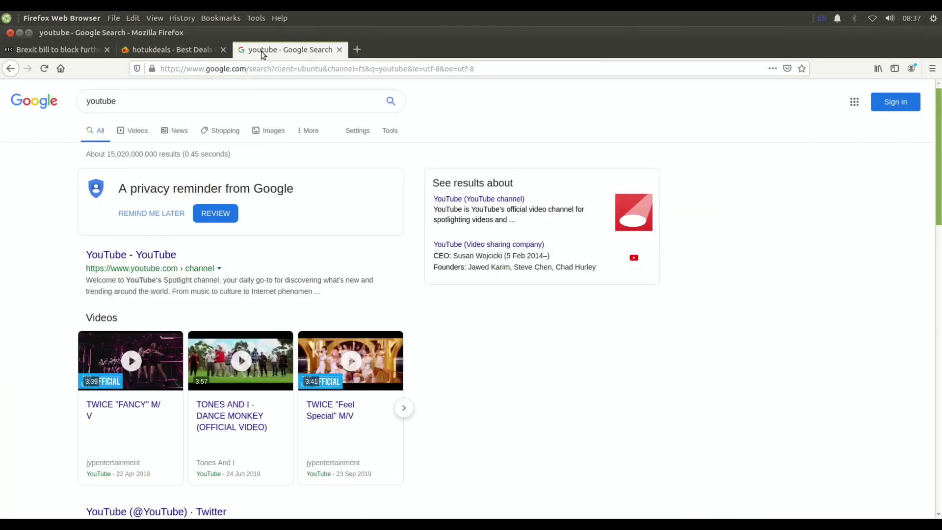
{"action": "left_click", "coordinate": [163, 256]}
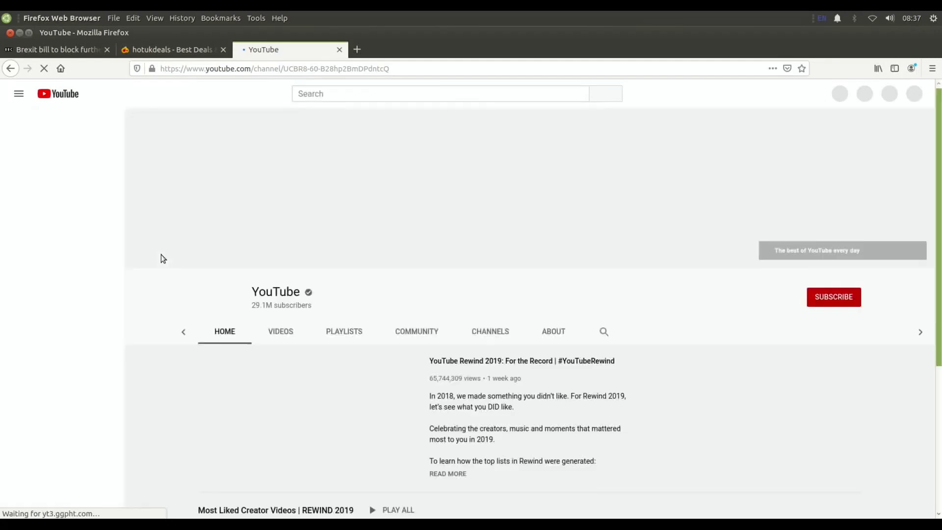
{"action": "left_click", "coordinate": [326, 89]}
{"action": "type", "text": "sco"}
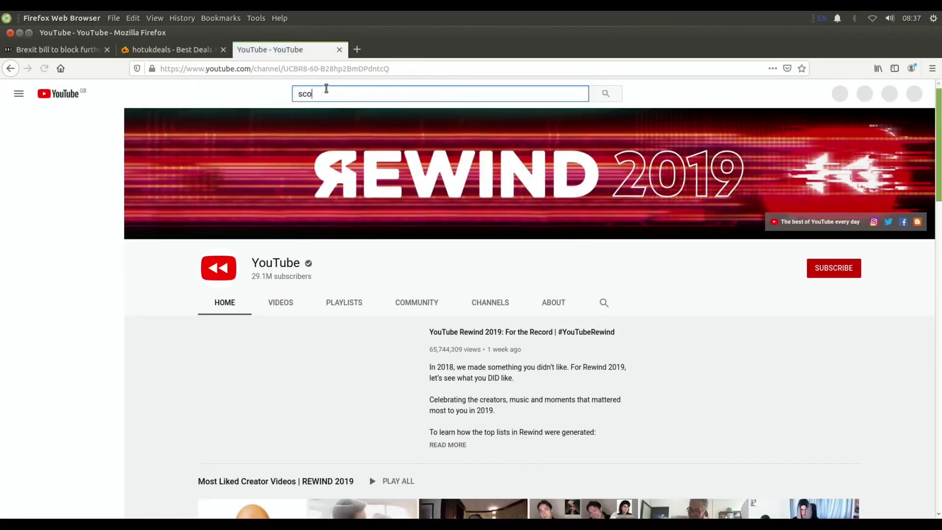
{"action": "type", "text": "tty "}
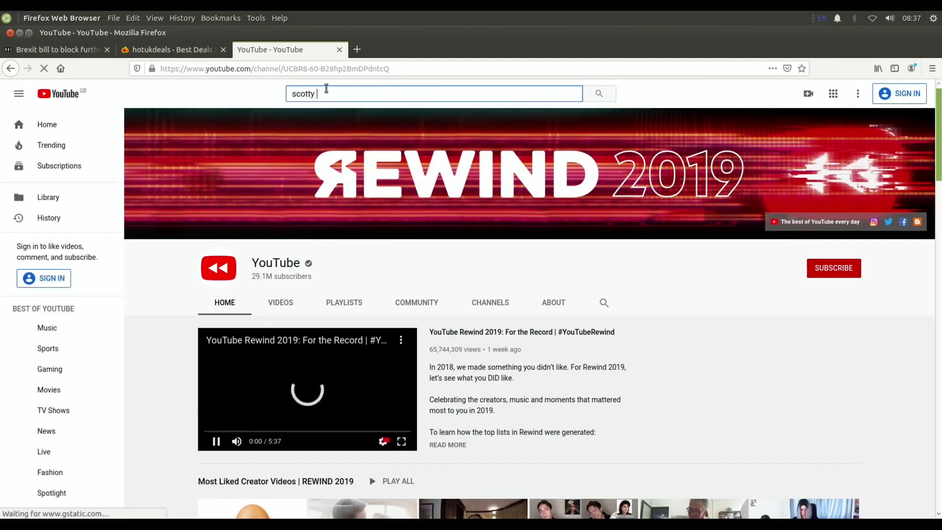
{"action": "type", "text": "cranmer"}
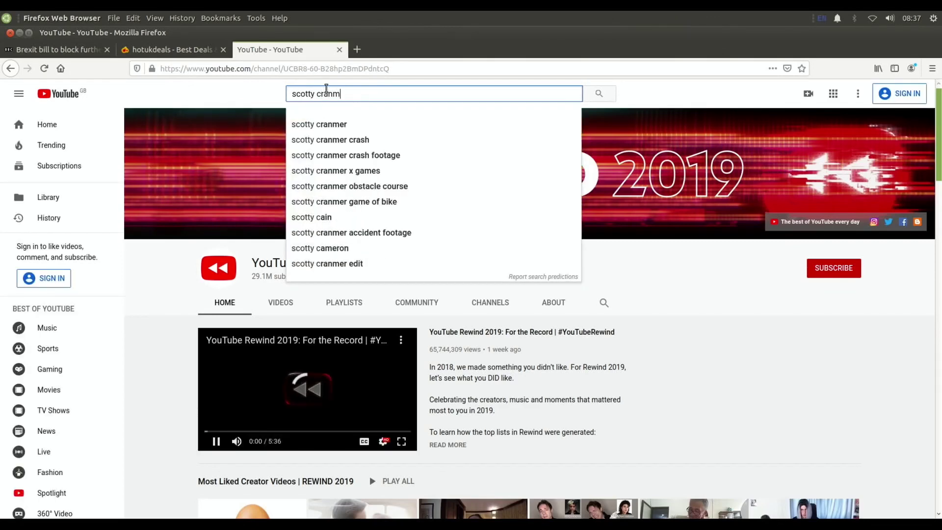
{"action": "key", "text": "Return"}
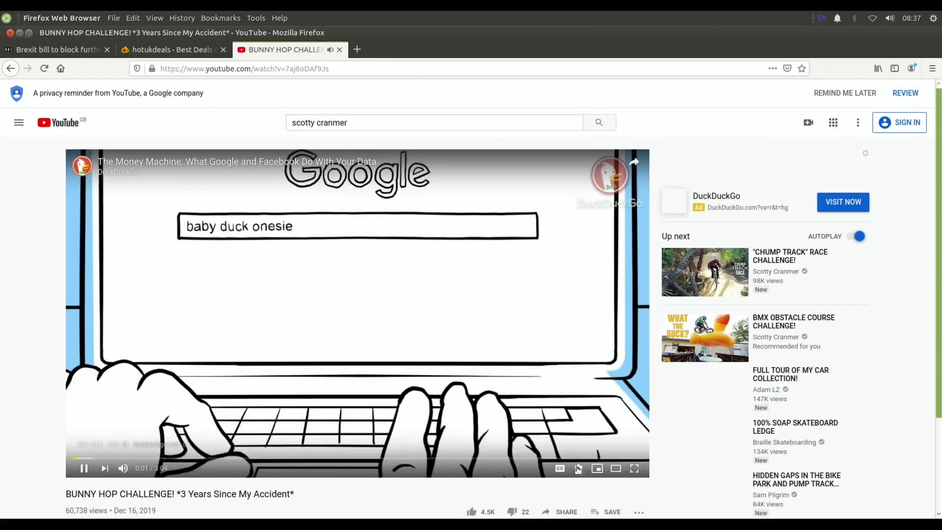
Set the bunny hop video's playback quality to 1080p60 from the player settings
{"action": "left_click", "coordinate": [578, 468]}
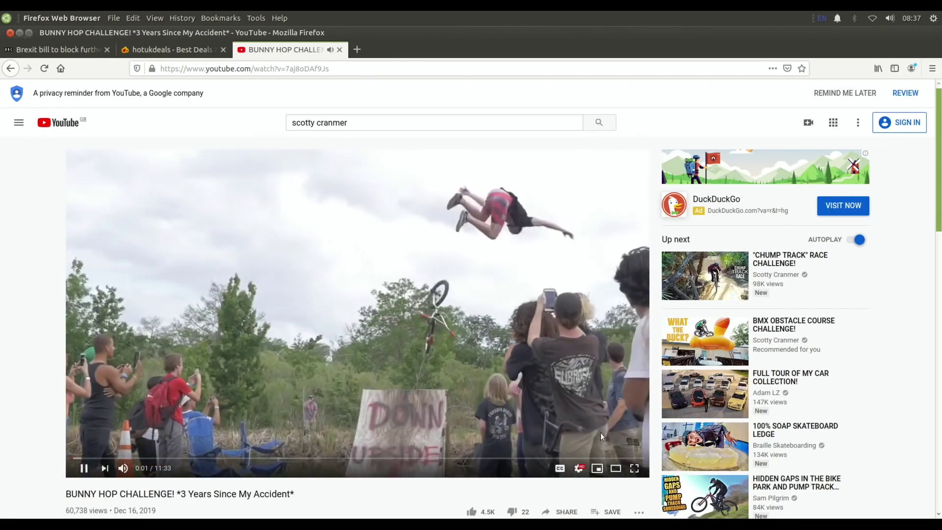
{"action": "left_click", "coordinate": [579, 469]}
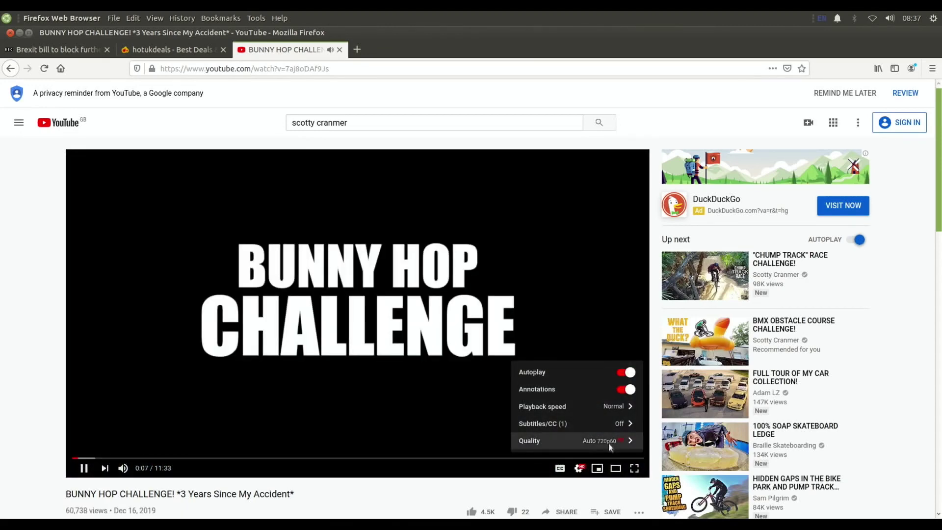
{"action": "left_click", "coordinate": [609, 443]}
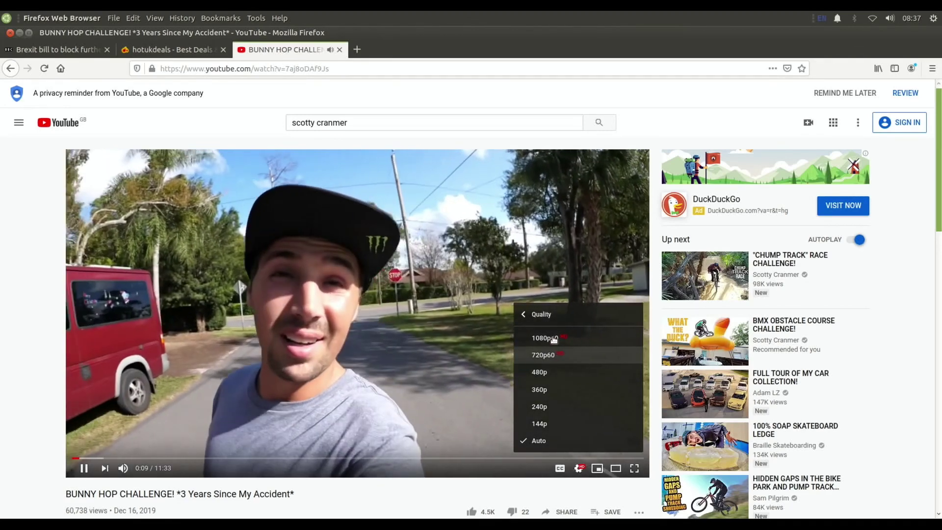
{"action": "left_click", "coordinate": [554, 339]}
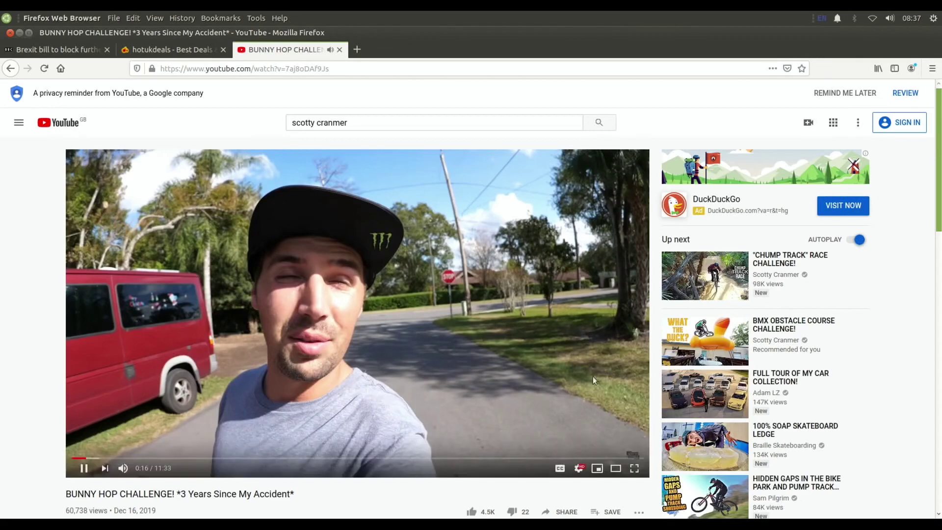
Skip the video ahead to about 0:40 and make it fill the whole screen
{"action": "left_click", "coordinate": [106, 459]}
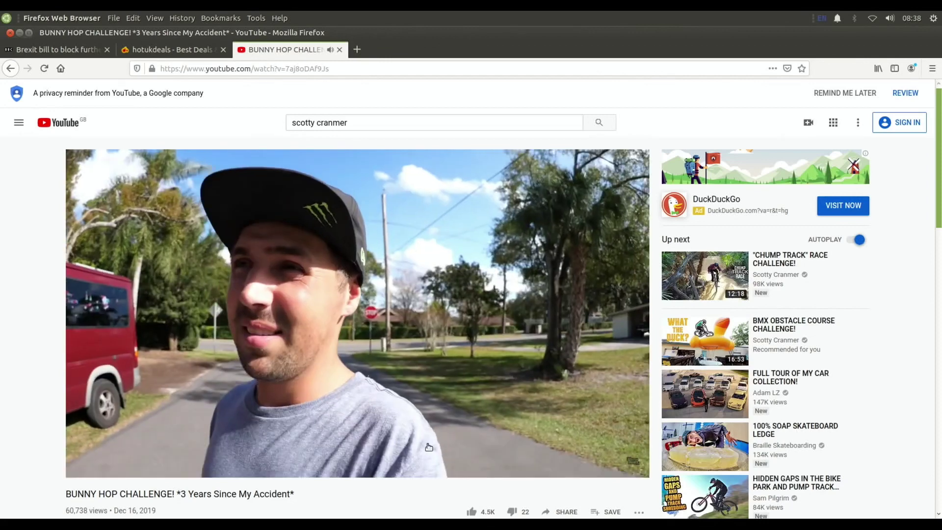
{"action": "left_click", "coordinate": [634, 469]}
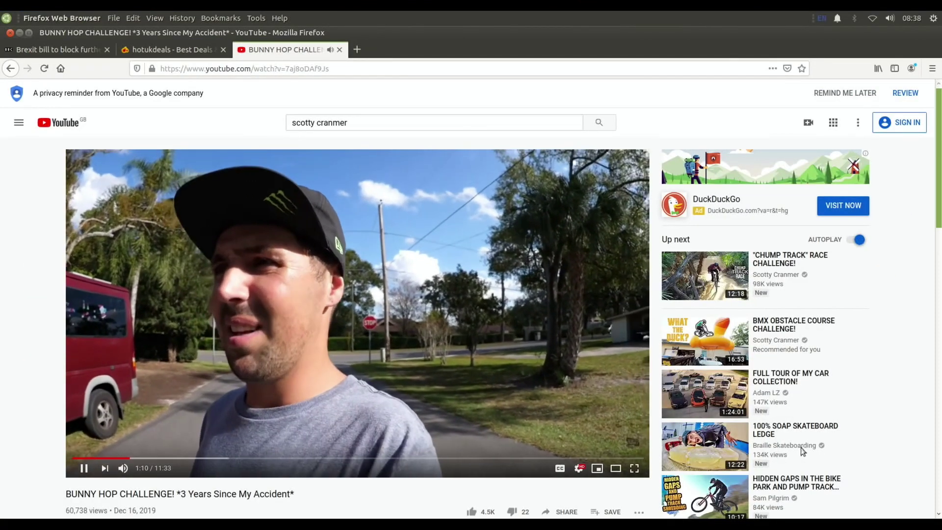
{"action": "scroll", "coordinate": [516, 206], "scroll_direction": "down", "scroll_amount": 6}
{"action": "scroll", "coordinate": [516, 205], "scroll_direction": "up", "scroll_amount": 6}
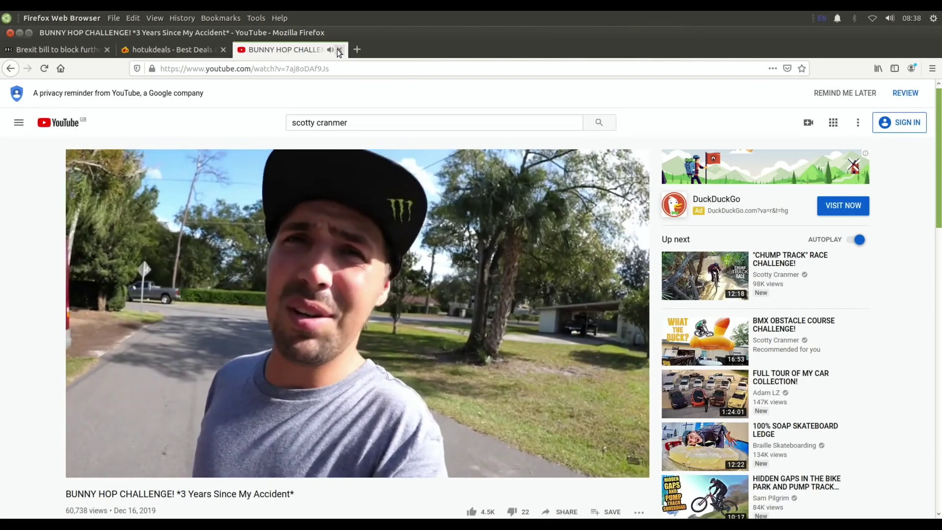
Close the YouTube, BBC News and hotukdeals tabs, quitting Firefox
{"action": "left_click", "coordinate": [338, 49]}
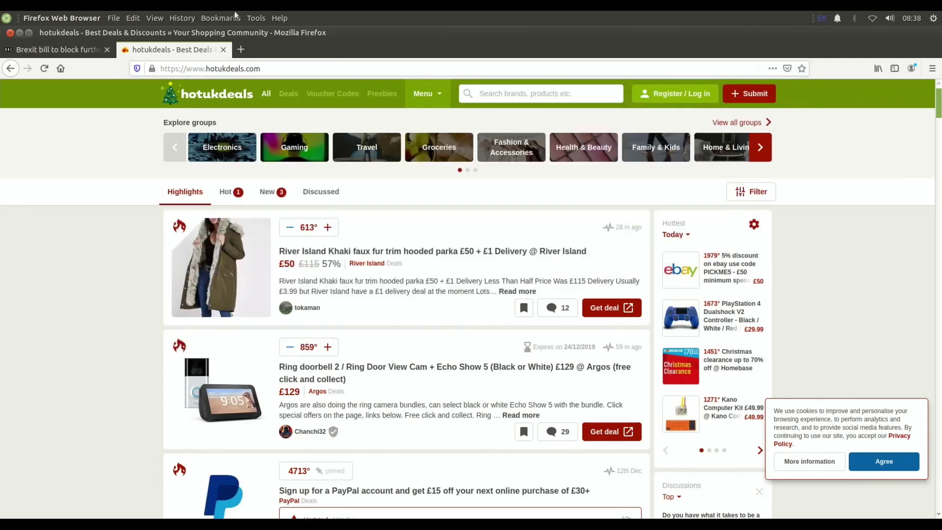
{"action": "left_click", "coordinate": [55, 51]}
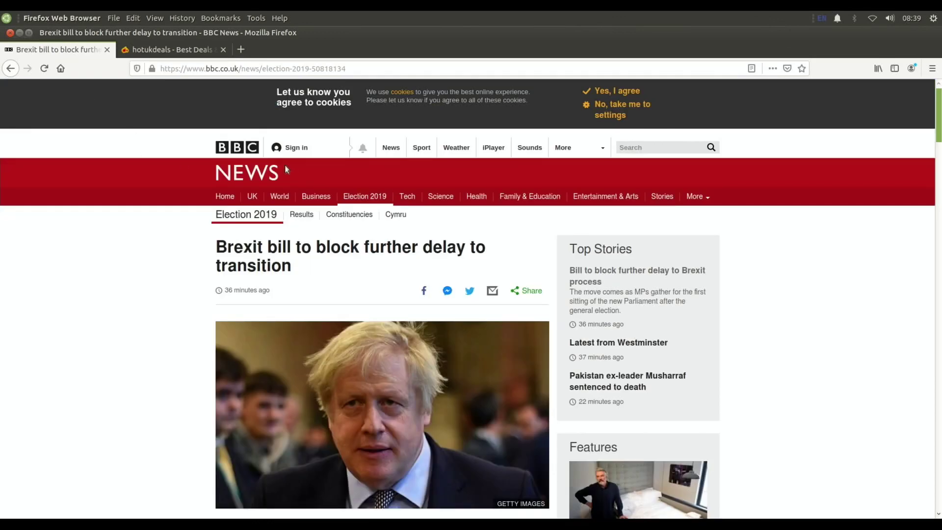
{"action": "left_click", "coordinate": [107, 50]}
{"action": "left_click", "coordinate": [107, 51]}
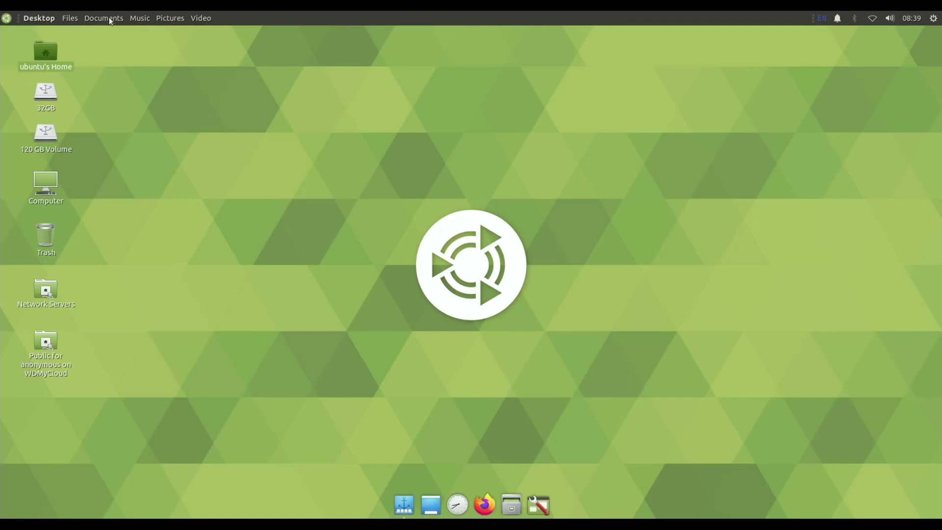
Open the Control Center from Desktop > System Settings and launch MATE Tweak
{"action": "left_click", "coordinate": [46, 18]}
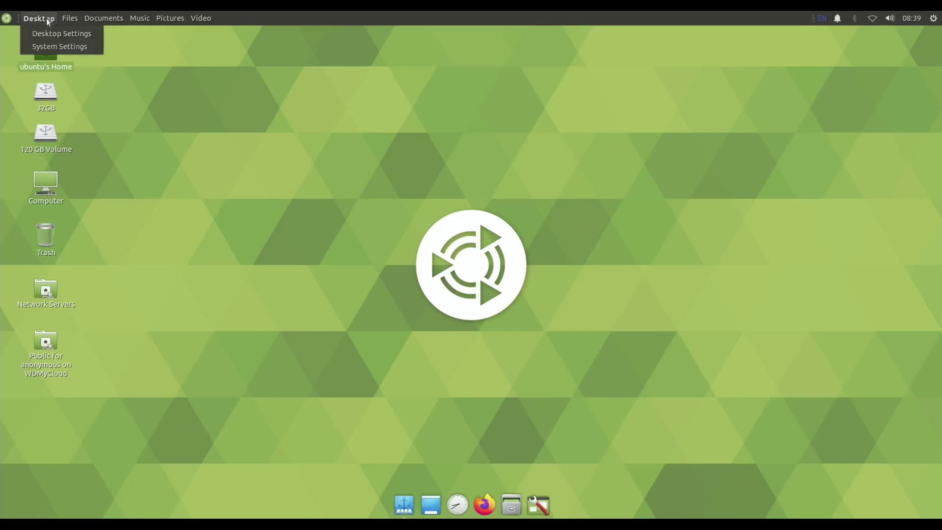
{"action": "left_click", "coordinate": [45, 46]}
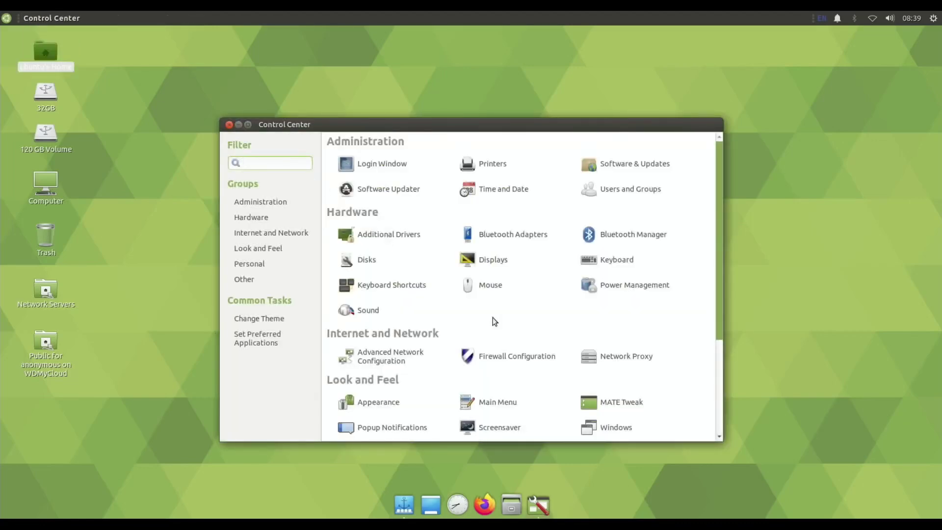
{"action": "scroll", "coordinate": [599, 259], "scroll_direction": "down", "scroll_amount": 3}
{"action": "scroll", "coordinate": [598, 260], "scroll_direction": "up", "scroll_amount": 3}
{"action": "scroll", "coordinate": [598, 259], "scroll_direction": "down", "scroll_amount": 2}
{"action": "scroll", "coordinate": [599, 259], "scroll_direction": "up", "scroll_amount": 2}
{"action": "scroll", "coordinate": [598, 260], "scroll_direction": "down", "scroll_amount": 3}
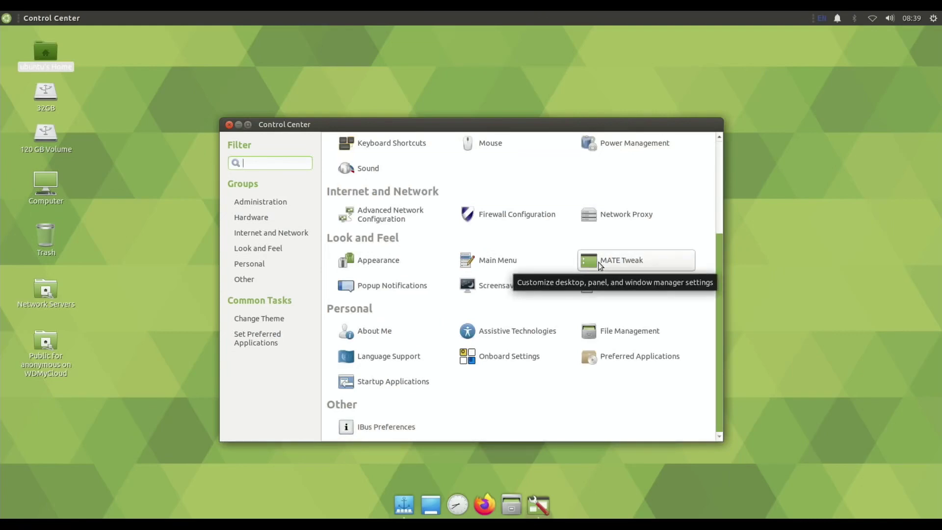
{"action": "left_click", "coordinate": [599, 265]}
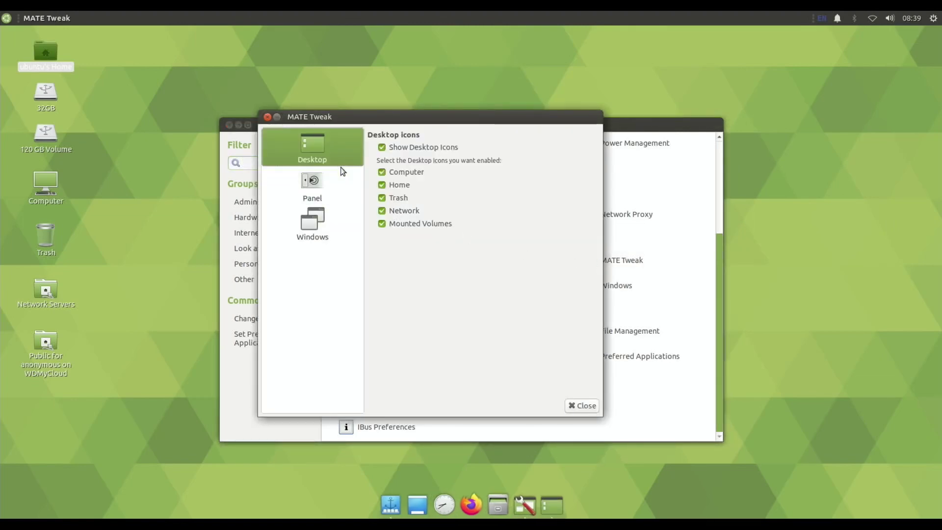
Switch the Panel layout to Pantheon, confirm the replacement, dismiss the error, and close MATE Tweak
{"action": "left_click", "coordinate": [326, 177]}
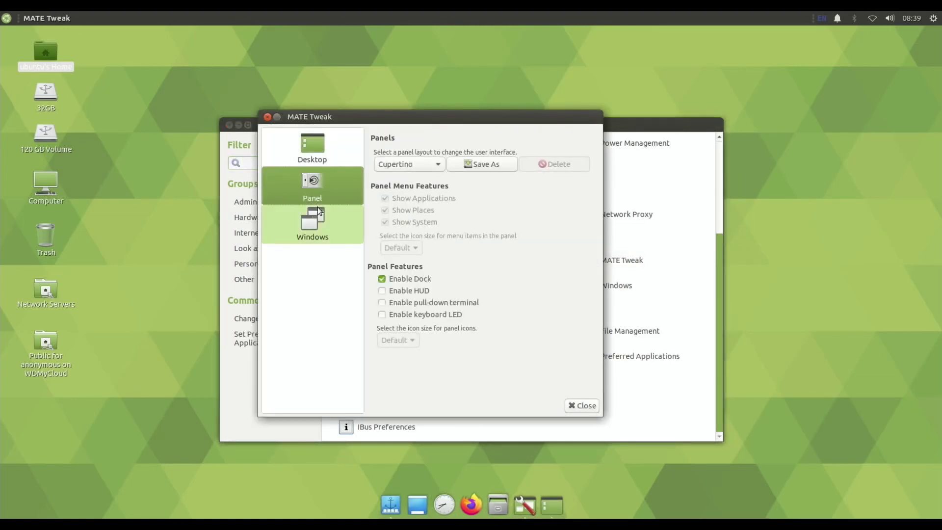
{"action": "left_click", "coordinate": [407, 165]}
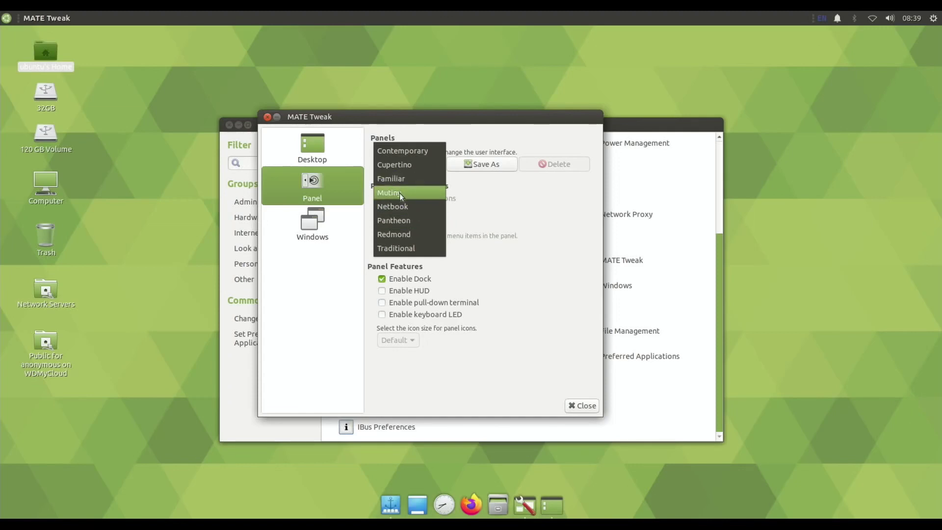
{"action": "left_click", "coordinate": [403, 220]}
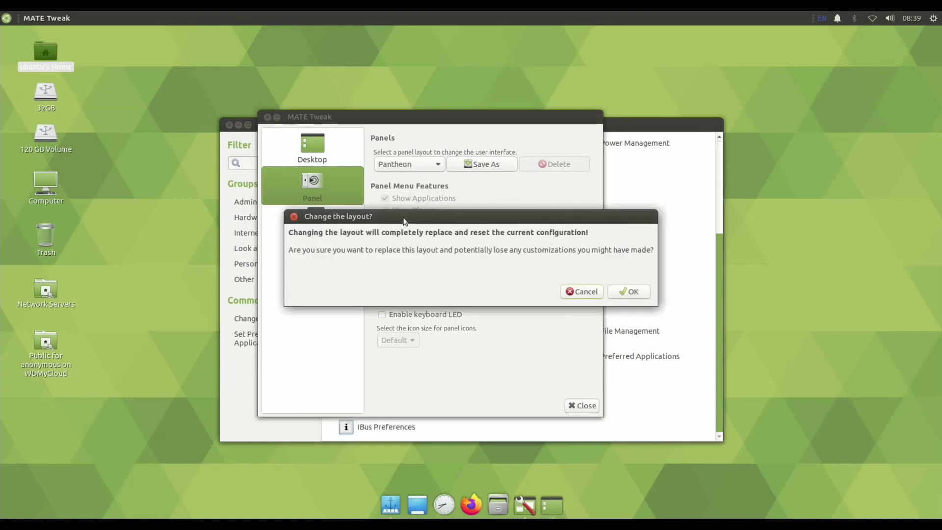
{"action": "left_click", "coordinate": [628, 292]}
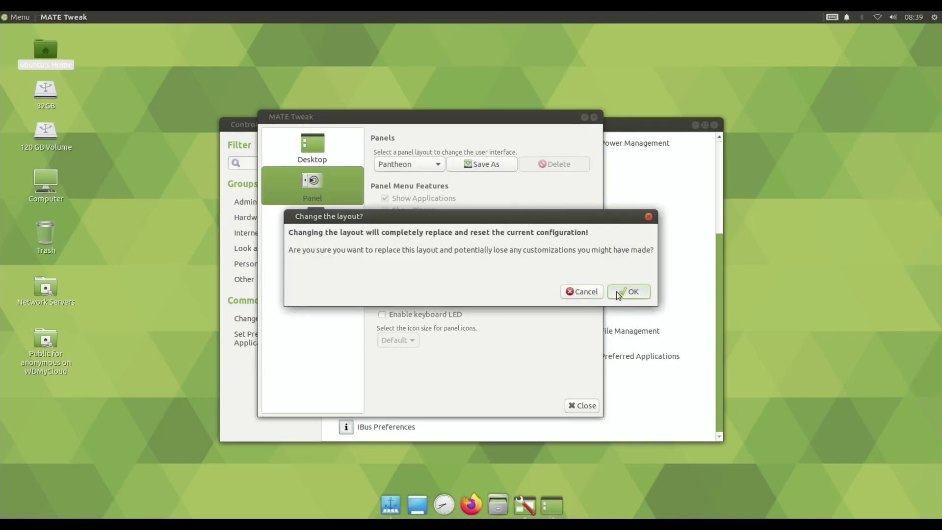
{"action": "left_click", "coordinate": [617, 294]}
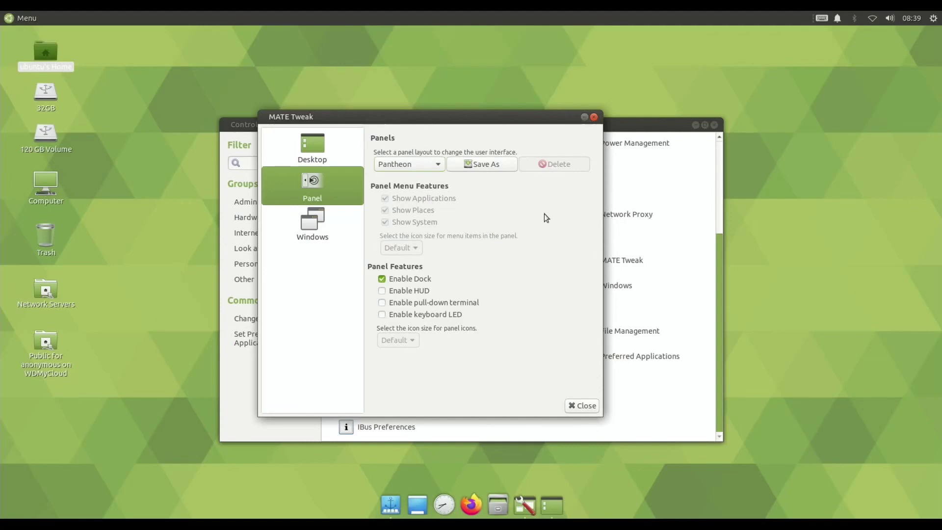
{"action": "left_click", "coordinate": [594, 118]}
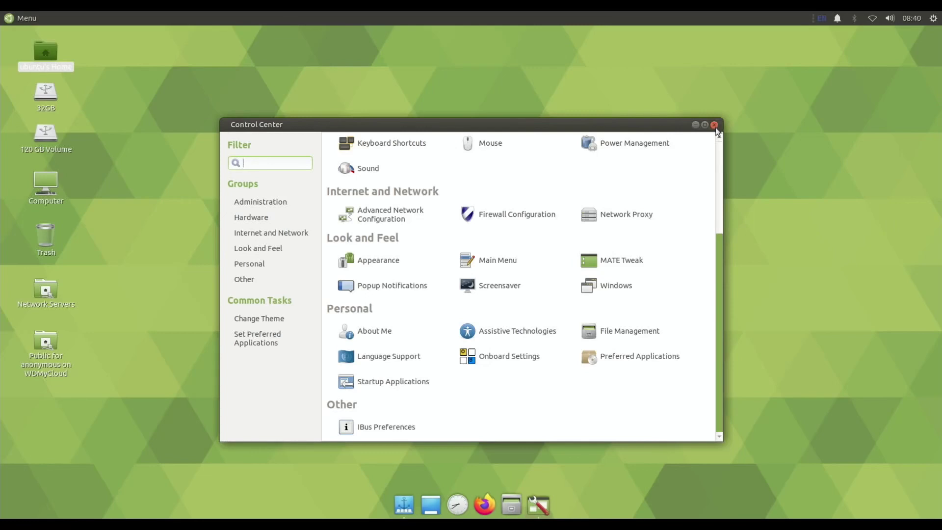
Close the Control Center, then browse the top-bar applications menu categories and dismiss it
{"action": "left_click", "coordinate": [715, 126]}
{"action": "left_click", "coordinate": [10, 22]}
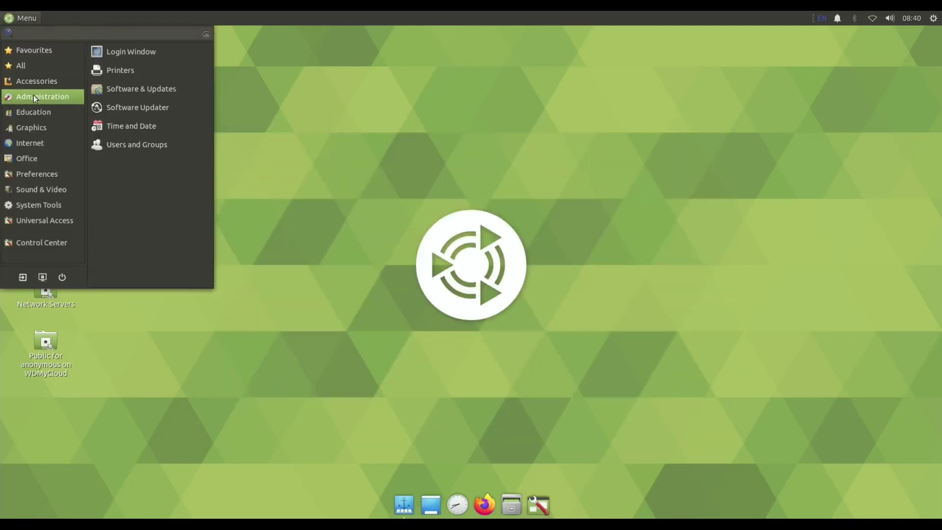
{"action": "mouse_move", "coordinate": [38, 128]}
{"action": "mouse_move", "coordinate": [40, 78]}
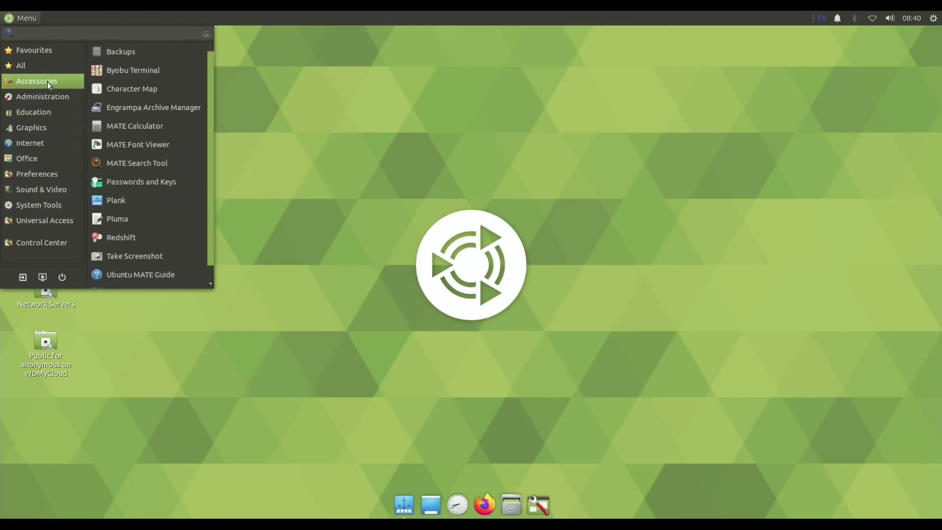
{"action": "mouse_move", "coordinate": [54, 157]}
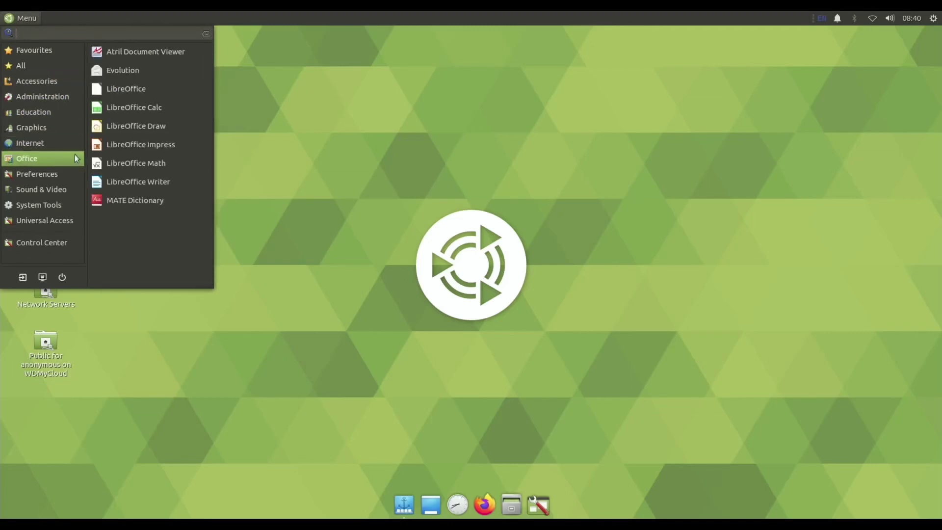
{"action": "left_click", "coordinate": [400, 165]}
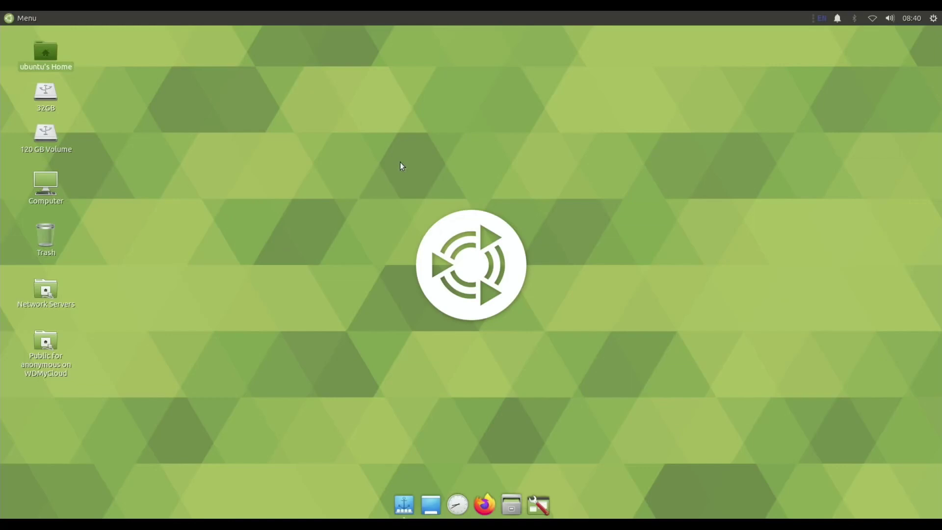